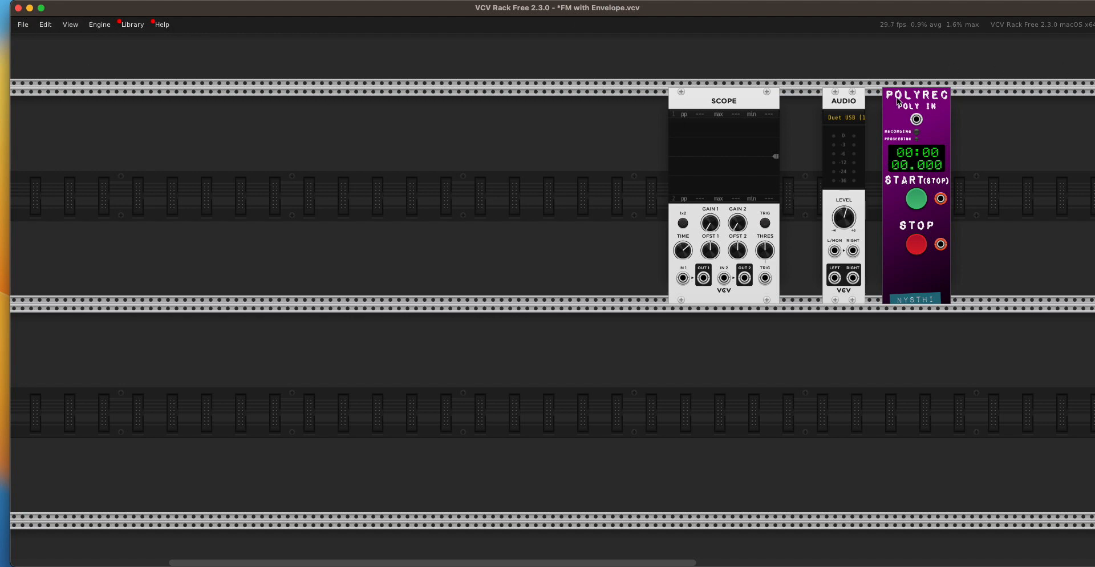
# - Delete the POLYREC module and save the patch under the new name "AM with Envelope"
pyautogui.press('BackSpace')
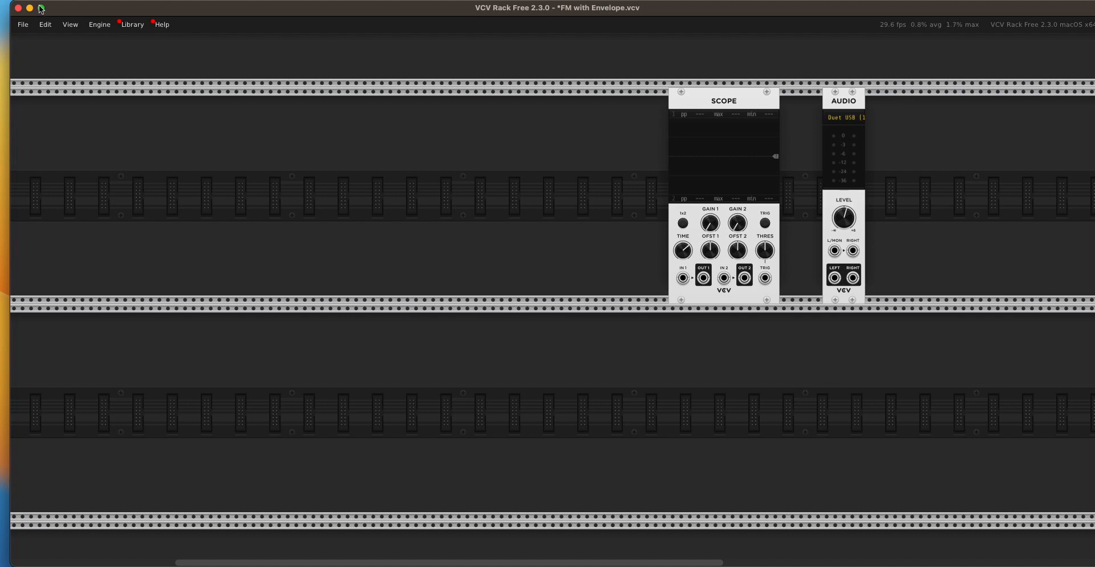
pyautogui.click(24, 25)
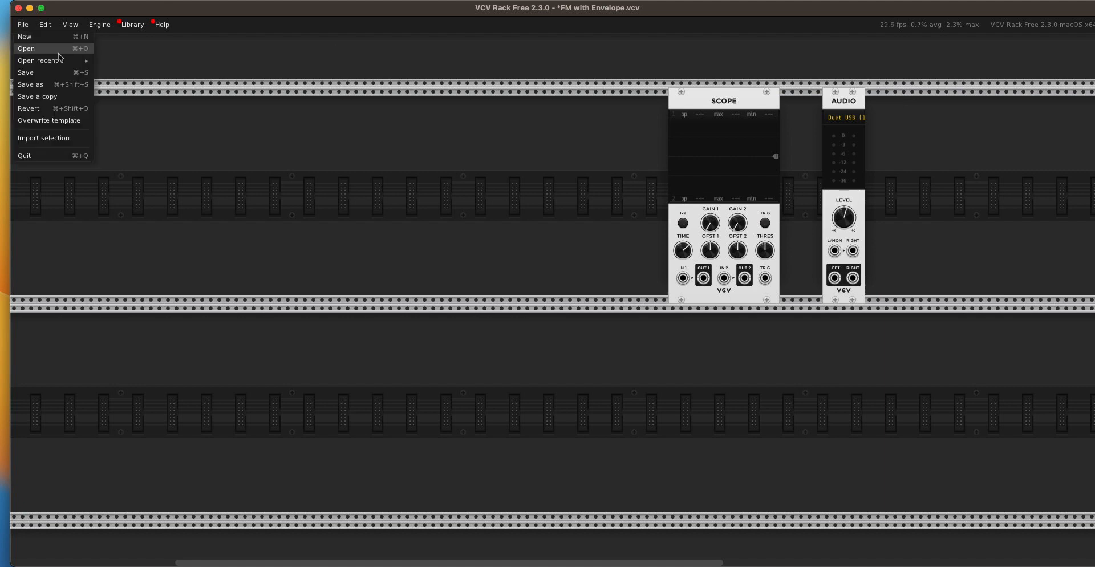
pyautogui.click(60, 87)
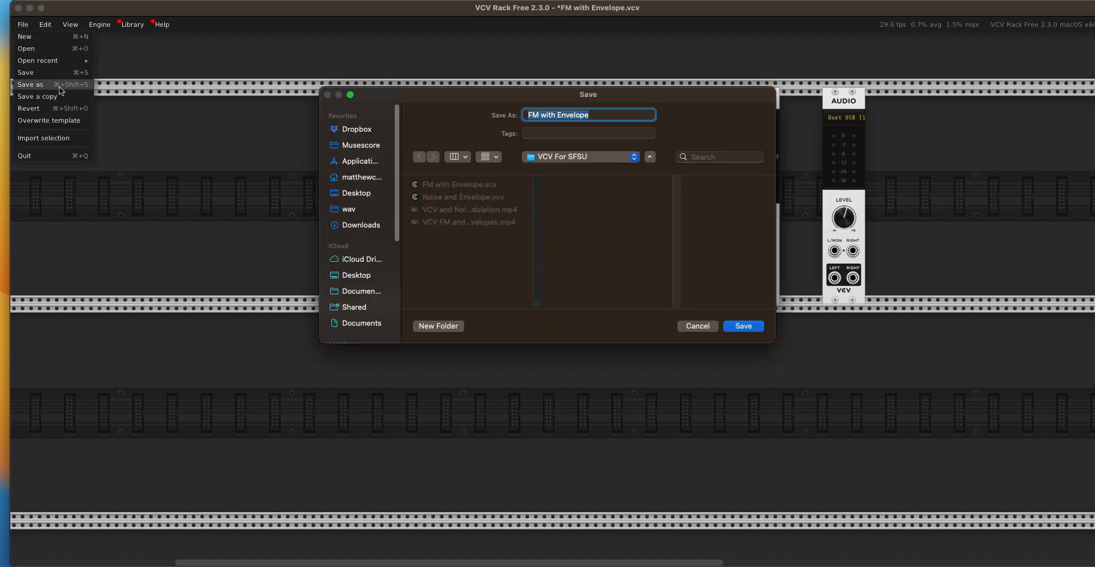
pyautogui.click(531, 111)
pyautogui.press('BackSpace')
pyautogui.write('A')
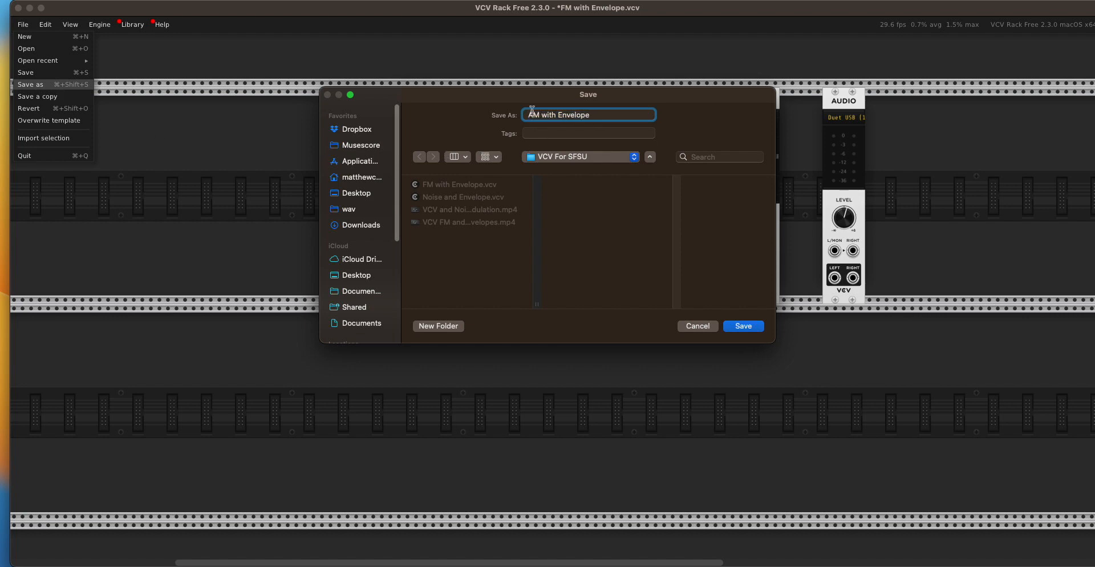
pyautogui.click(740, 325)
# - Add a POLYREC recorder module to the rack beside the AUDIO module
pyautogui.rightClick(924, 203)
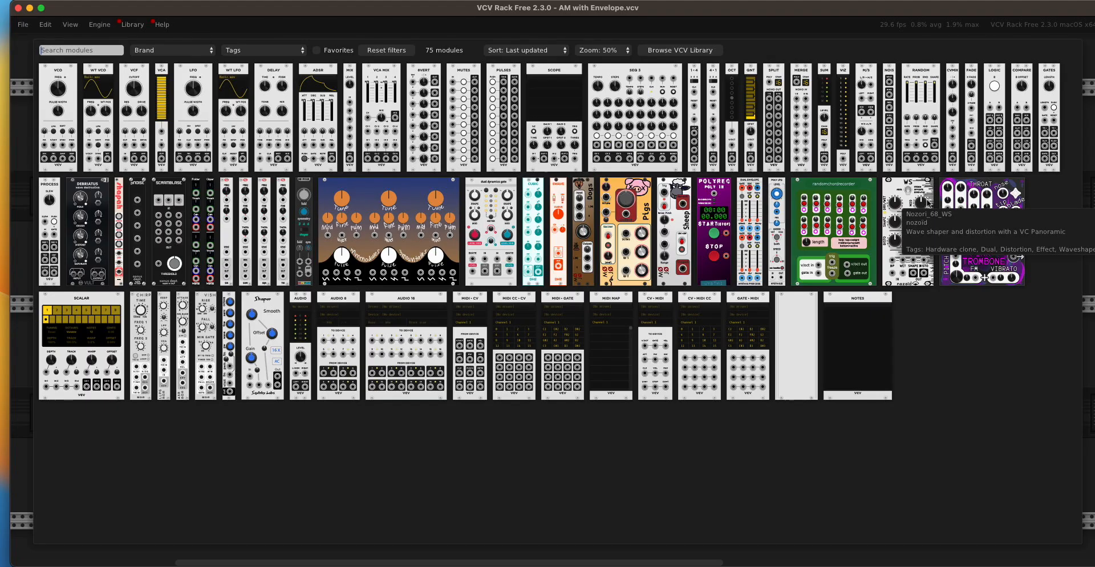
pyautogui.click(712, 192)
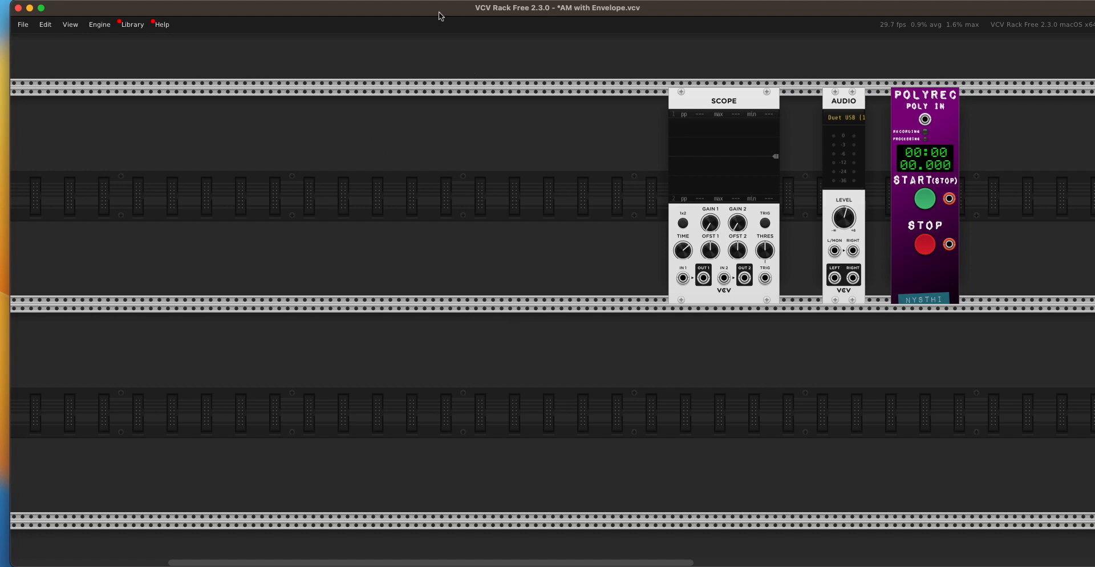
pyautogui.moveTo(419, 12); pyautogui.dragTo(413, 14)
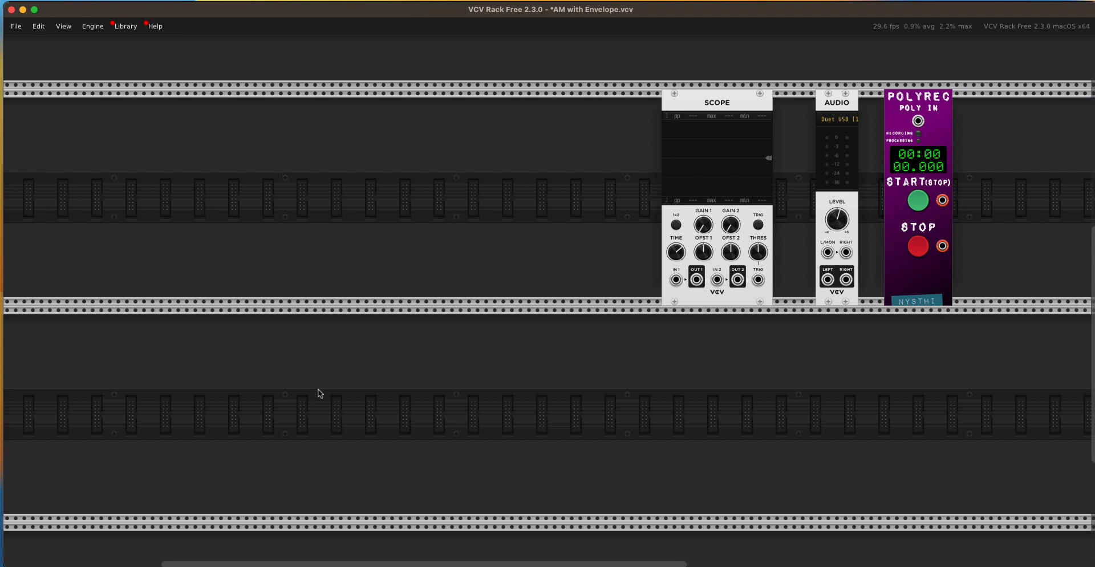
# - Add a VCO module and place it in the second rack row
pyautogui.rightClick(333, 208)
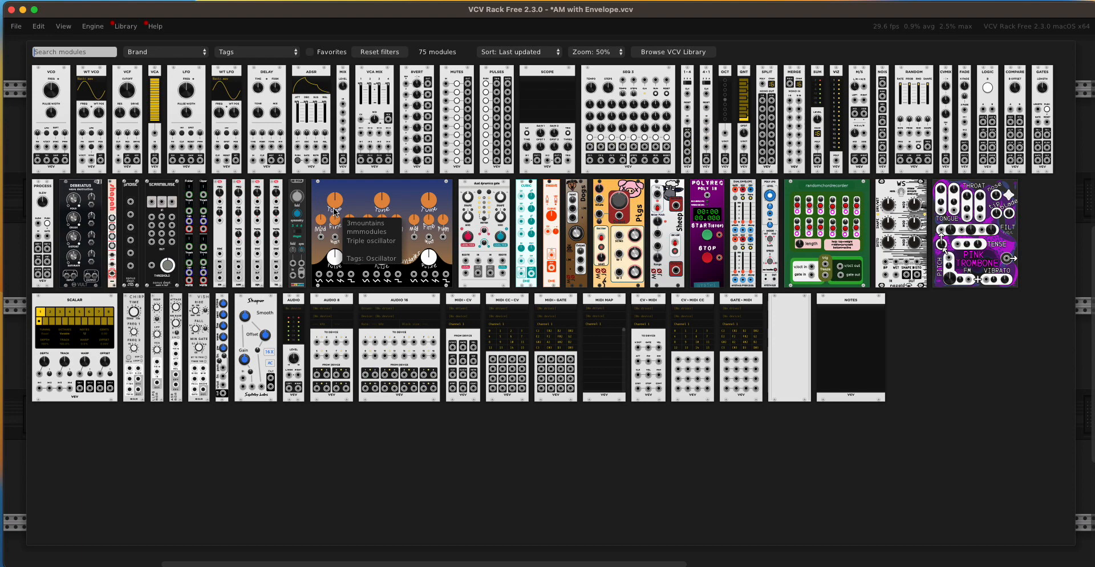
pyautogui.click(62, 84)
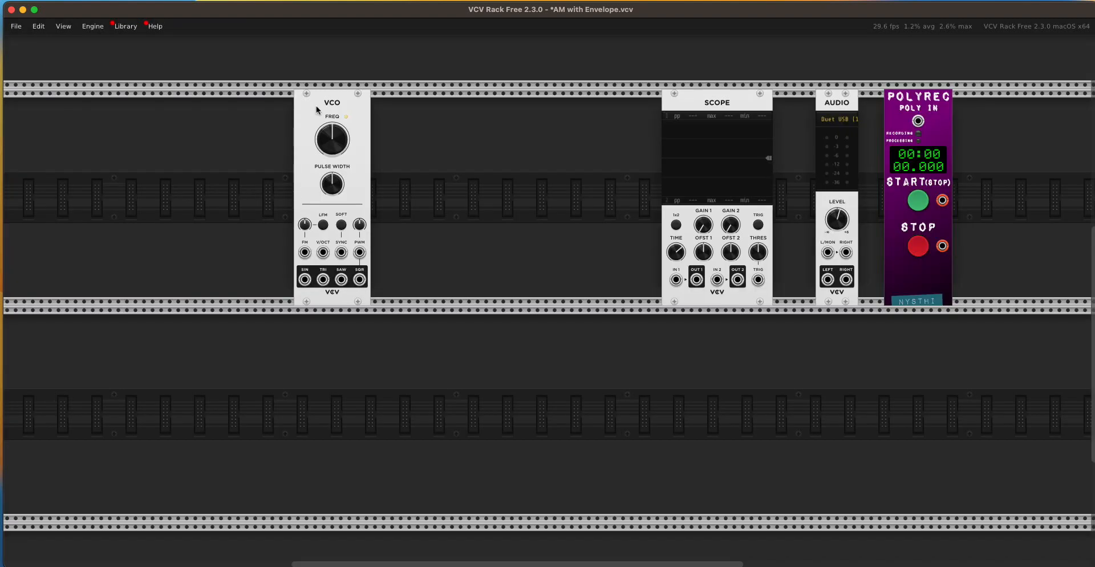
pyautogui.moveTo(316, 110); pyautogui.dragTo(260, 343)
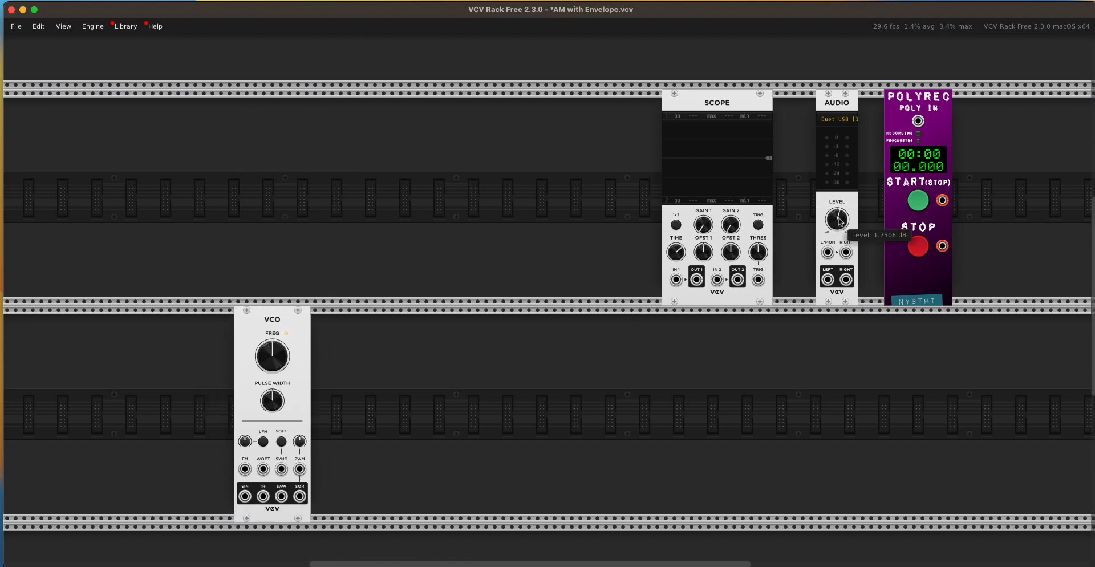
# - Lower the AUDIO module's level, audition the VCO's sine output through its L/MON input, and unplug the test cable
pyautogui.moveTo(838, 218); pyautogui.dragTo(838, 275)
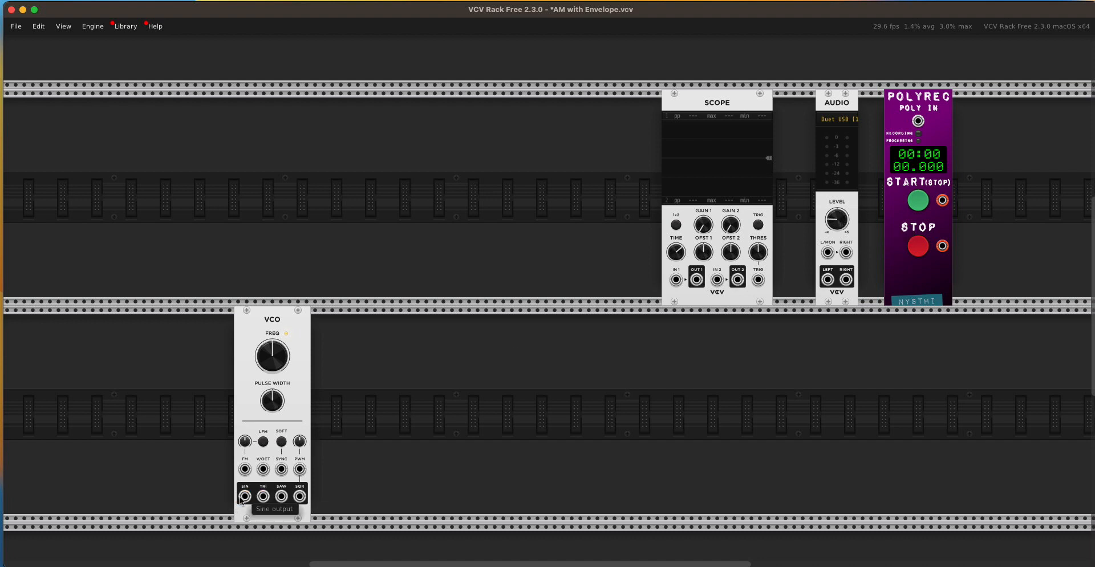
pyautogui.moveTo(244, 496); pyautogui.dragTo(836, 228)
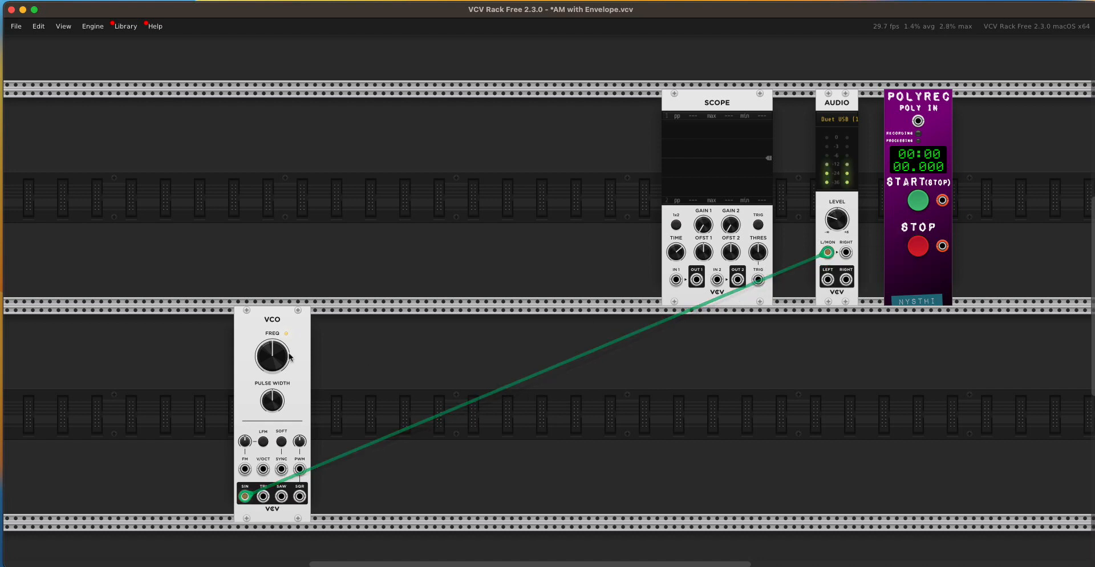
pyautogui.moveTo(288, 358); pyautogui.dragTo(274, 349)
pyautogui.moveTo(833, 253); pyautogui.dragTo(581, 414)
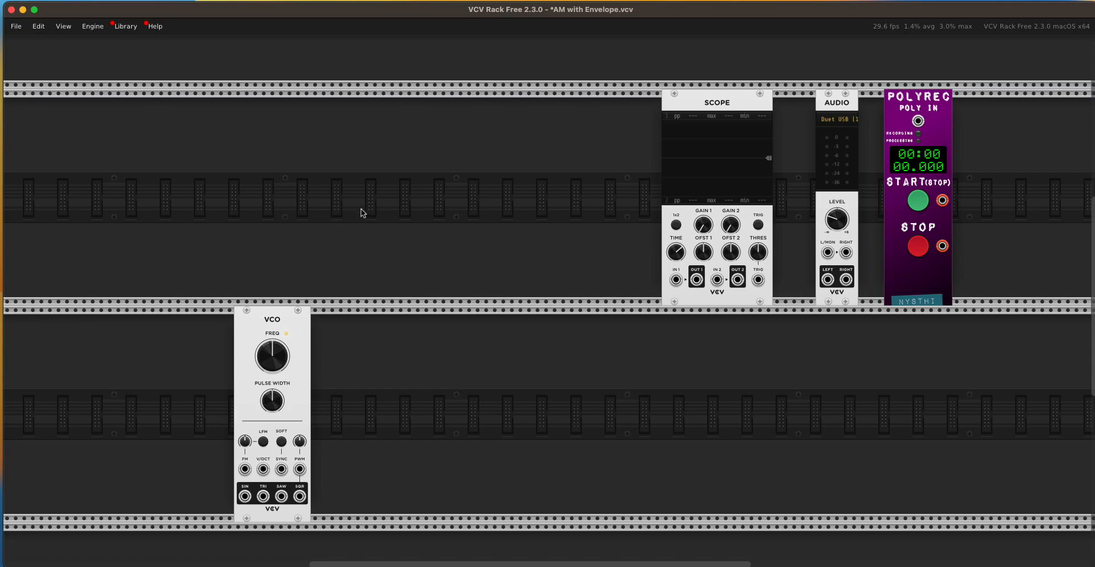
# - Add an LFO module aligned directly above the VCO, and add a VCA module in the first row beside it
pyautogui.rightClick(337, 209)
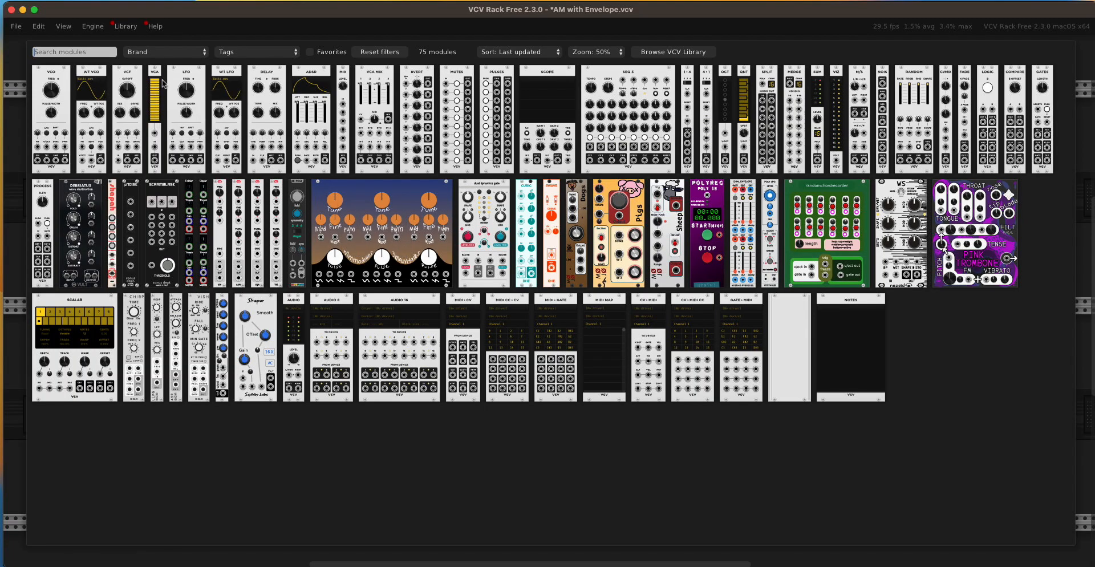
pyautogui.click(191, 79)
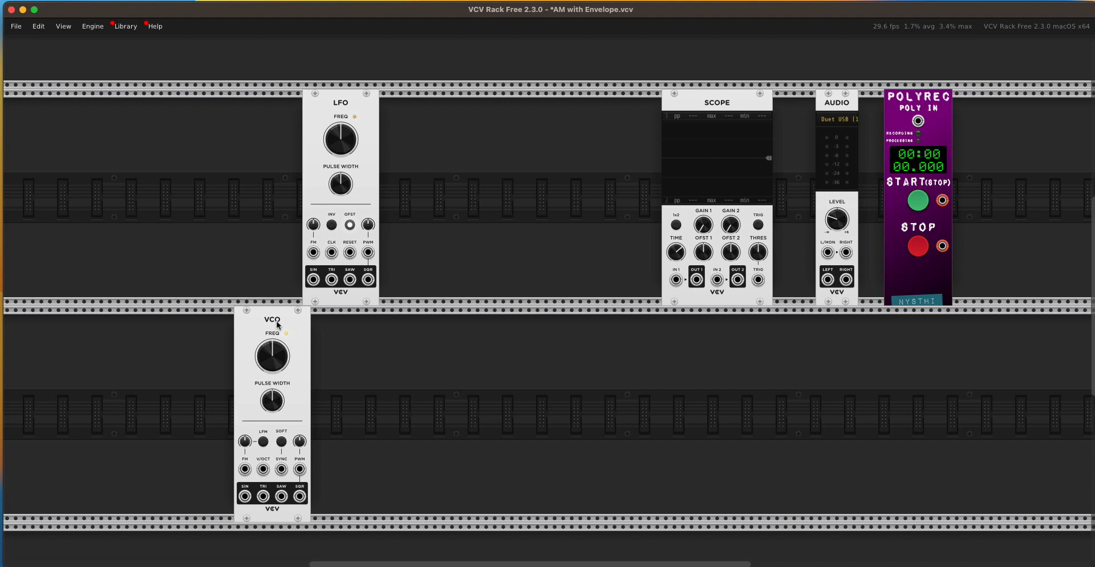
pyautogui.moveTo(278, 325)
pyautogui.mouseDown()
pyautogui.moveTo(242, 326)
pyautogui.moveTo(382, 327)
pyautogui.moveTo(276, 335)
pyautogui.mouseUp()
pyautogui.moveTo(311, 110)
pyautogui.mouseDown()
pyautogui.moveTo(259, 108)
pyautogui.moveTo(366, 104)
pyautogui.moveTo(317, 107)
pyautogui.mouseUp()
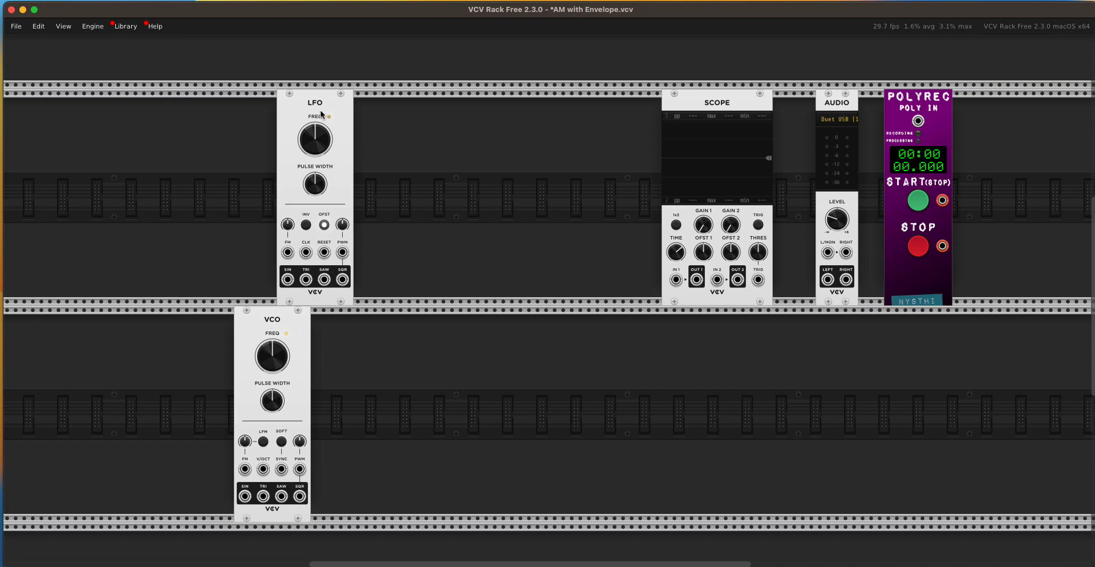
pyautogui.moveTo(322, 115)
pyautogui.mouseDown()
pyautogui.moveTo(364, 115)
pyautogui.moveTo(328, 115)
pyautogui.mouseUp()
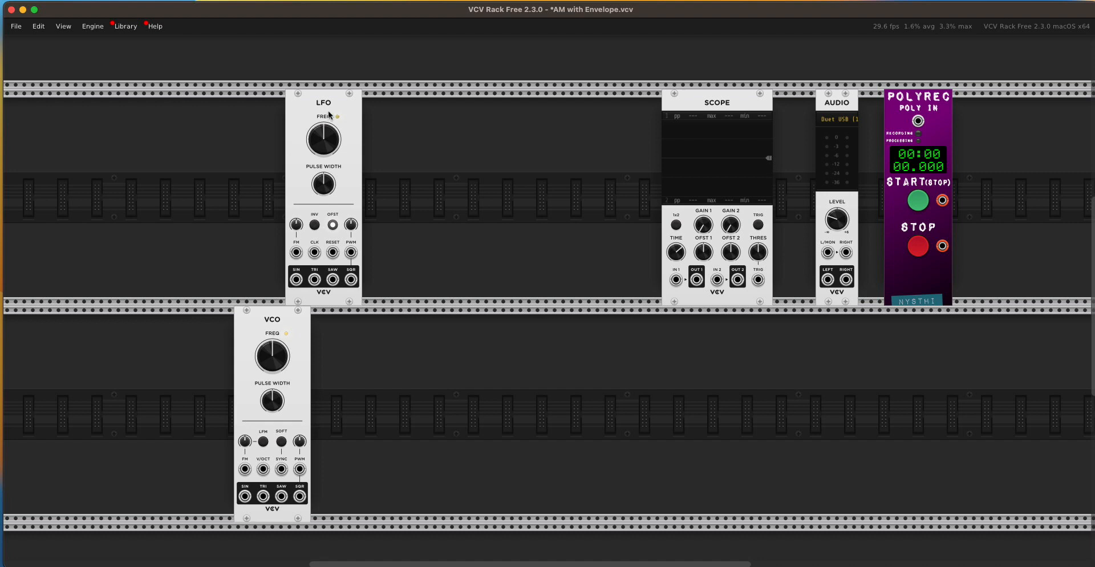
pyautogui.moveTo(325, 120); pyautogui.dragTo(274, 114)
pyautogui.rightClick(372, 196)
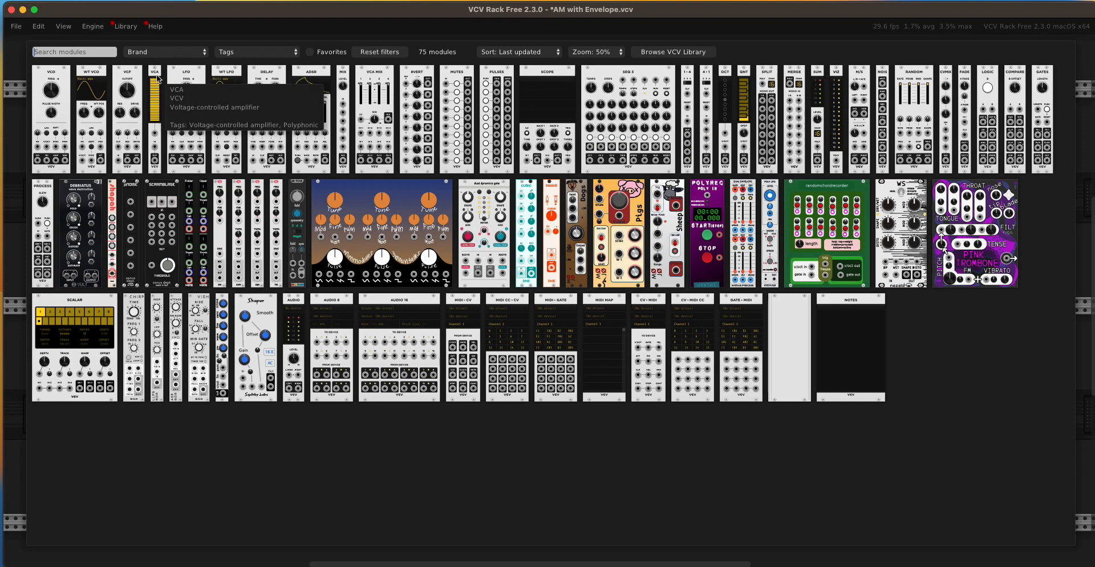
pyautogui.click(158, 78)
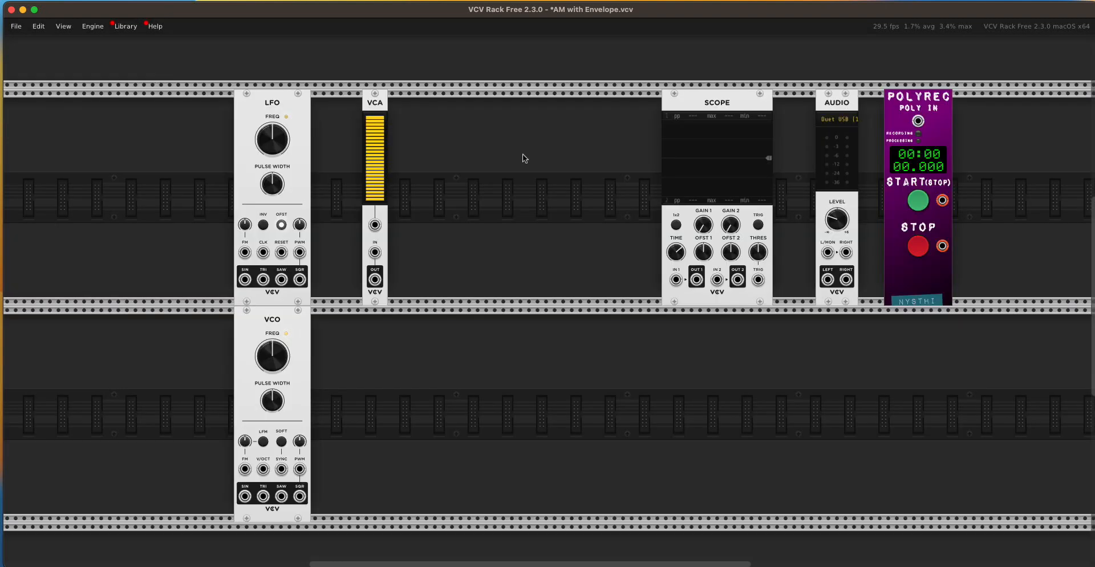
# - Switch to the Electronic and Experimental Music Ch. 7 PDF, examine amplitude modulation and voltage-controlled synthesizer components, and return to VCV Rack
pyautogui.press('super+Tab')
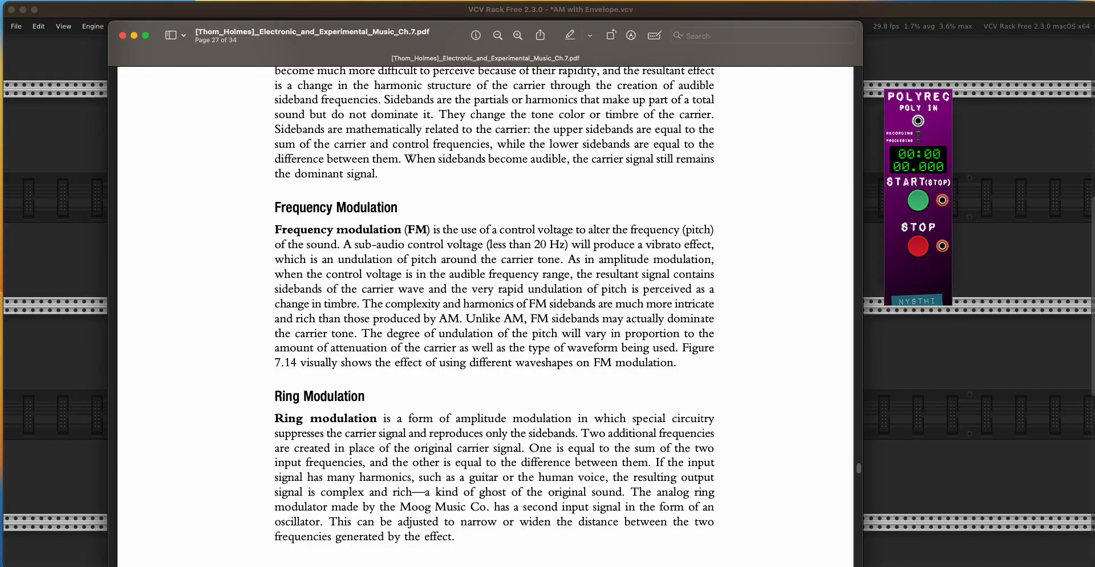
pyautogui.scroll(3, 696, 390)
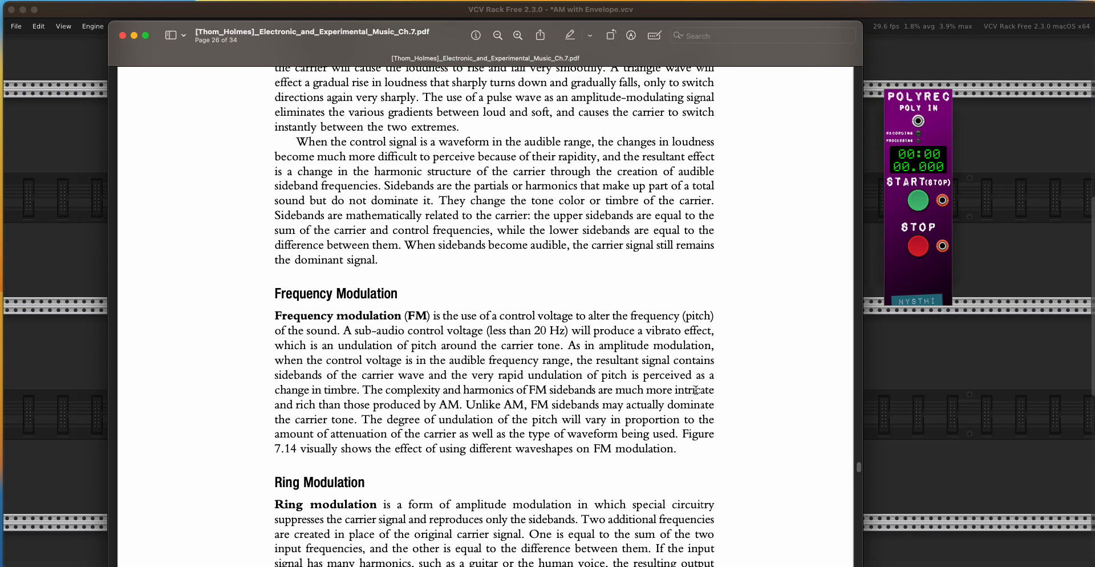
pyautogui.scroll(5, 695, 390)
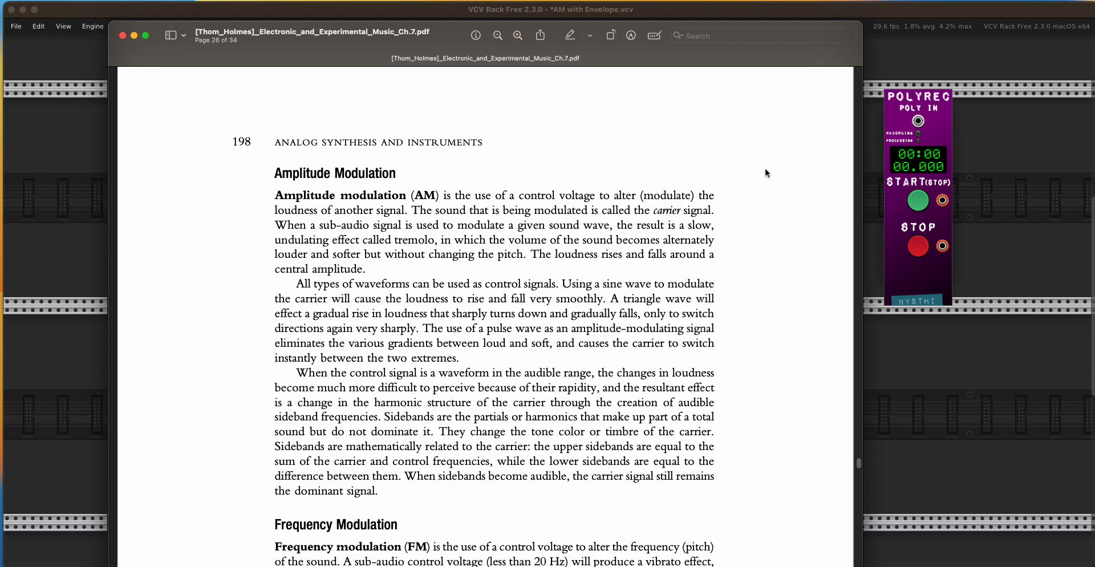
pyautogui.scroll(-15, 767, 172)
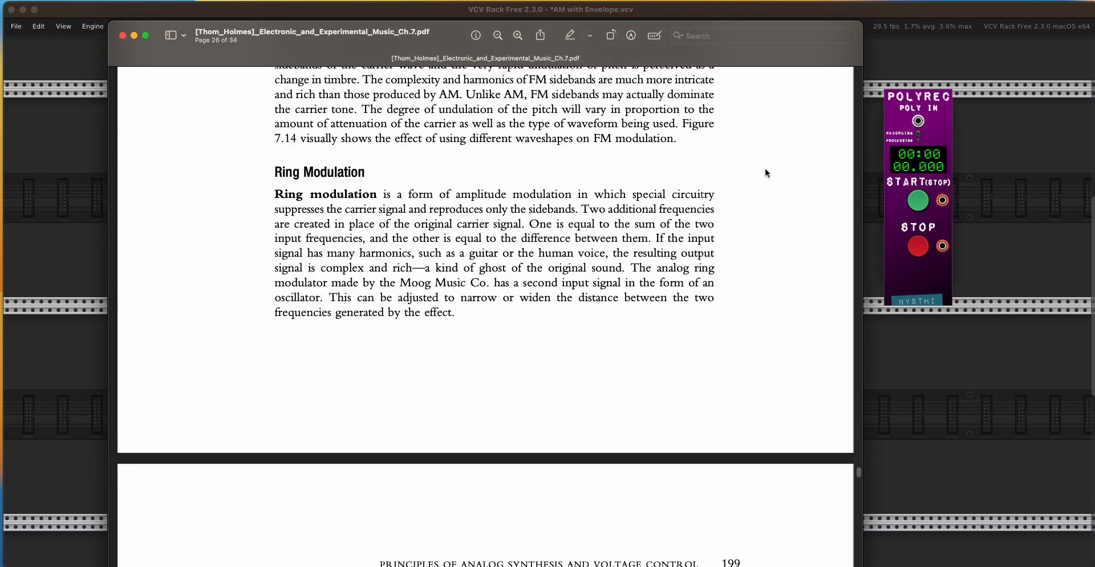
pyautogui.scroll(-10, 767, 173)
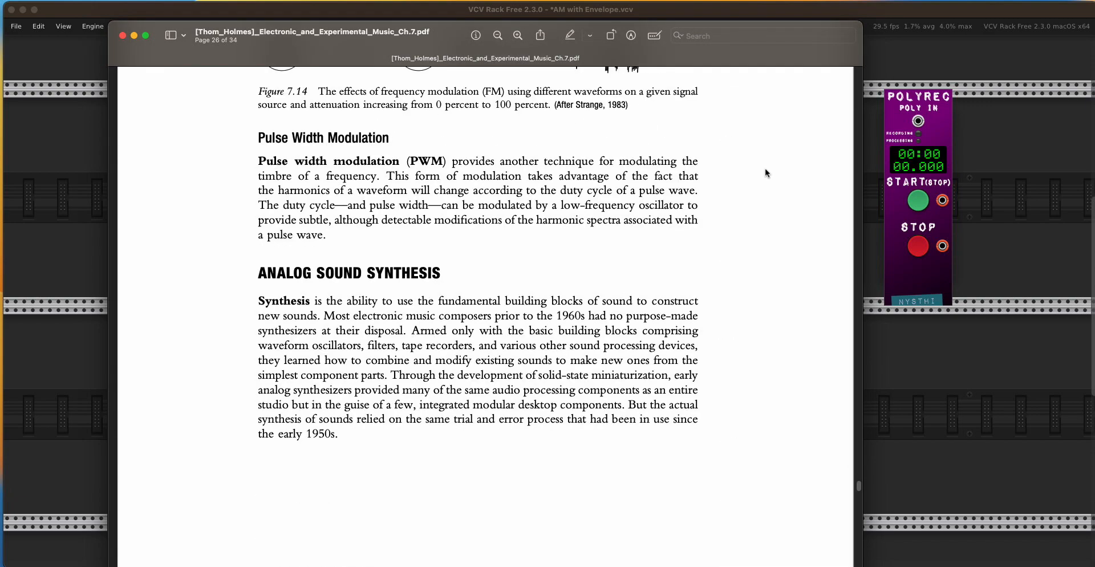
pyautogui.scroll(-15, 767, 173)
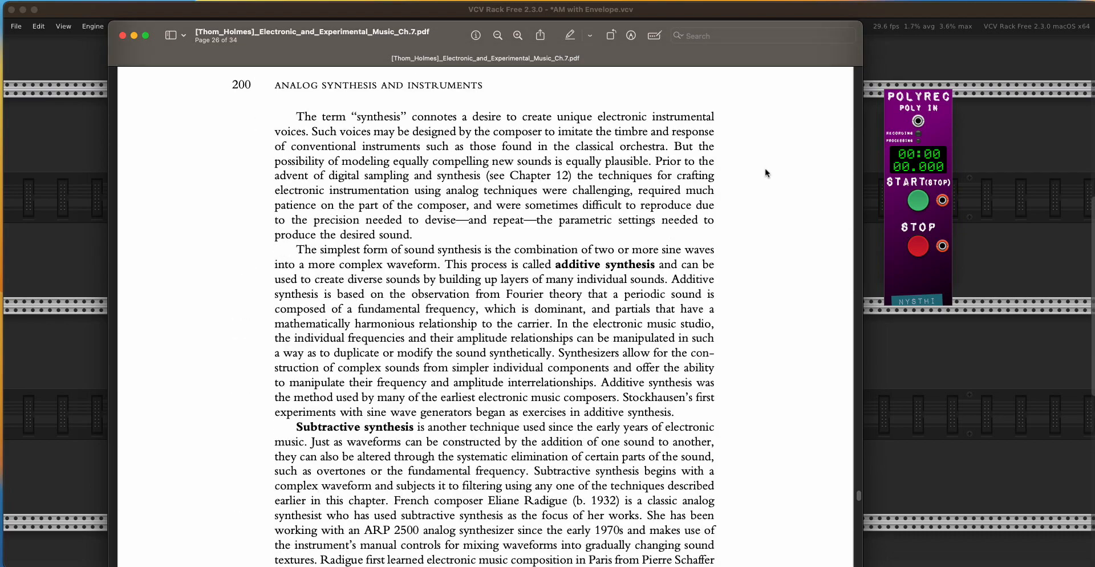
pyautogui.scroll(-15, 767, 173)
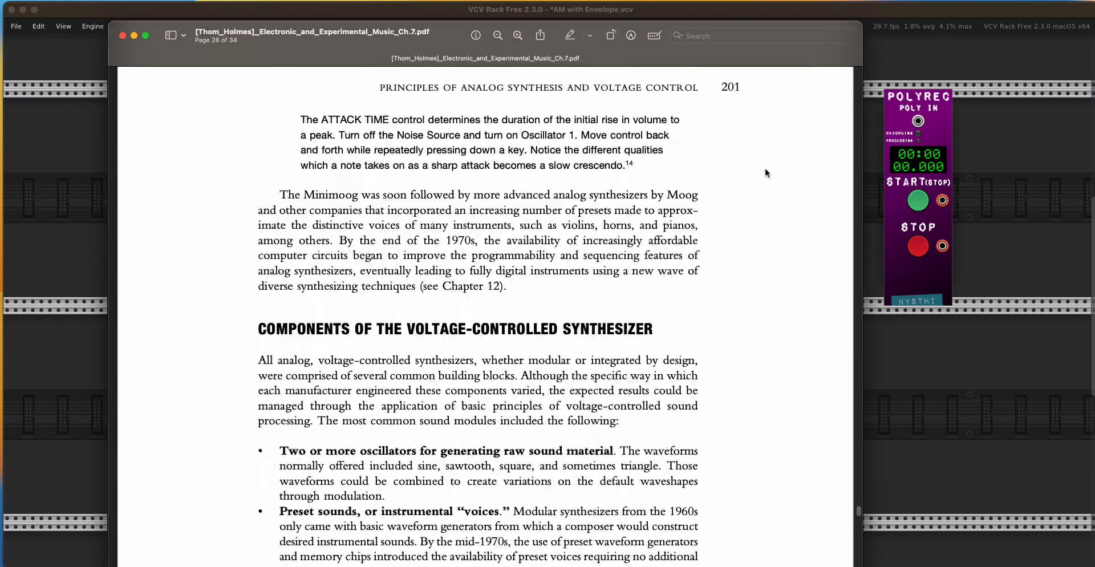
pyautogui.scroll(-15, 767, 173)
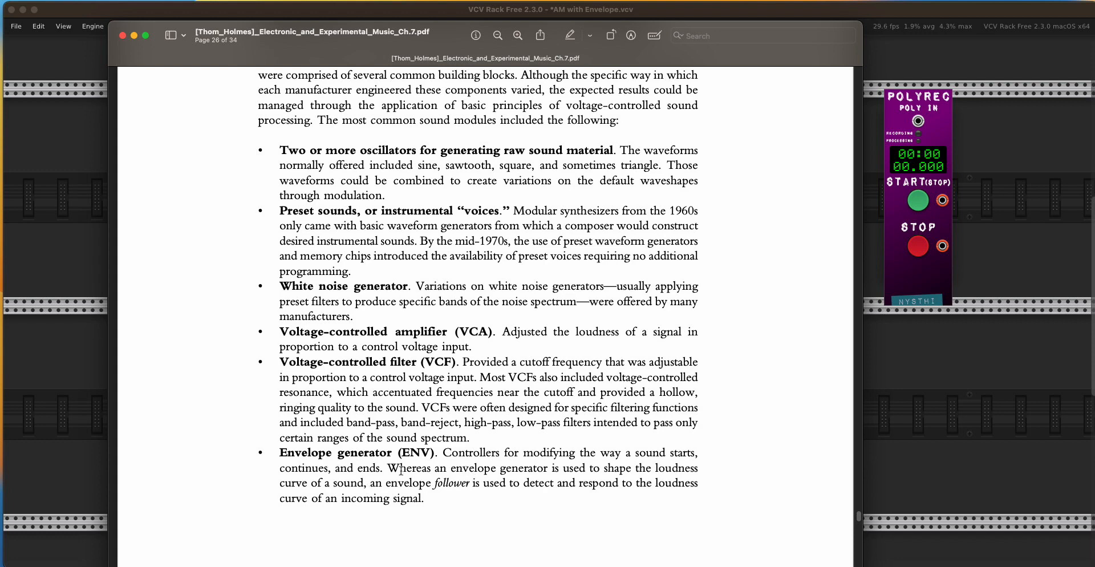
pyautogui.scroll(-2, 401, 470)
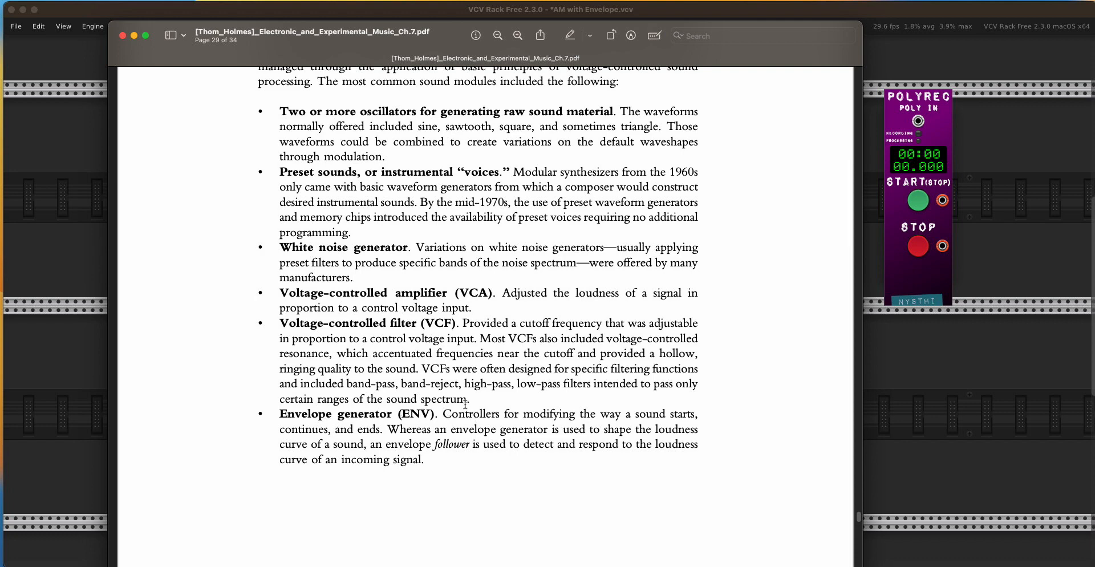
pyautogui.click(283, 14)
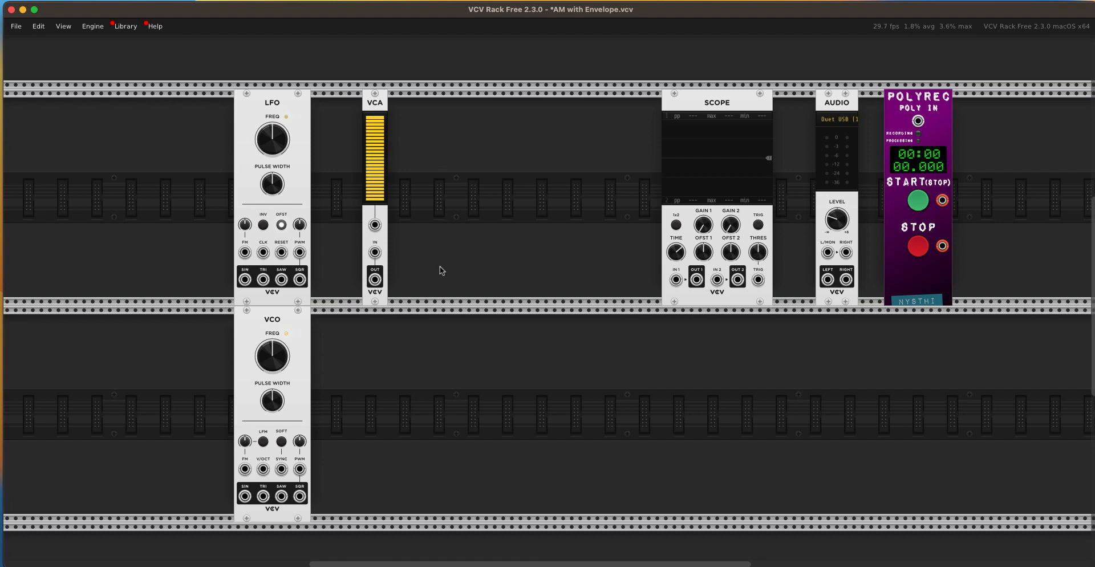
# - Add a VCA MIX module in the second row below the SCOPE, and move the VCA between the VCO and VCA MIX
pyautogui.rightClick(543, 412)
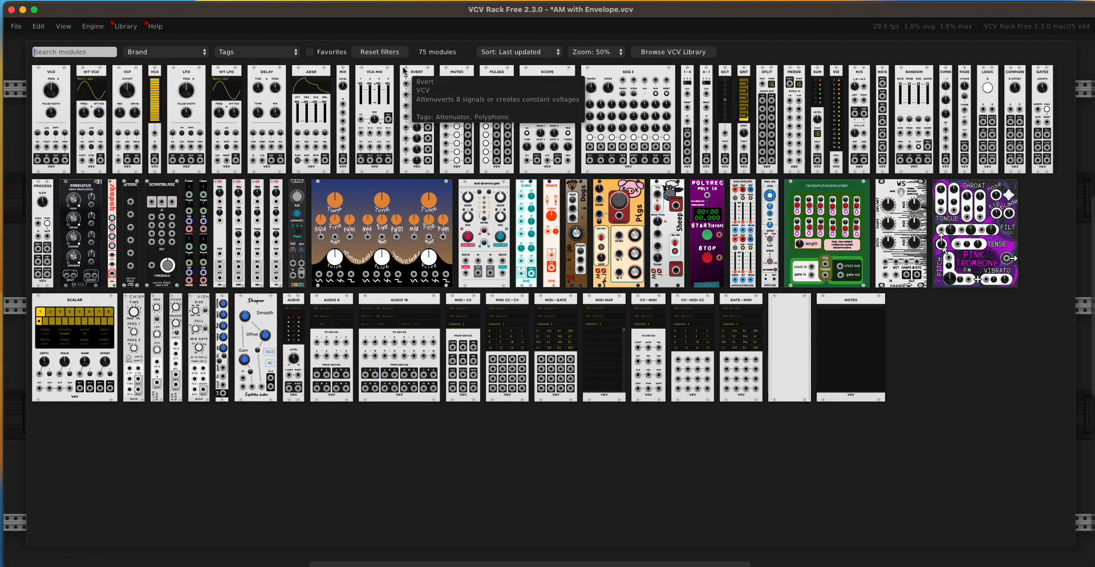
pyautogui.click(371, 81)
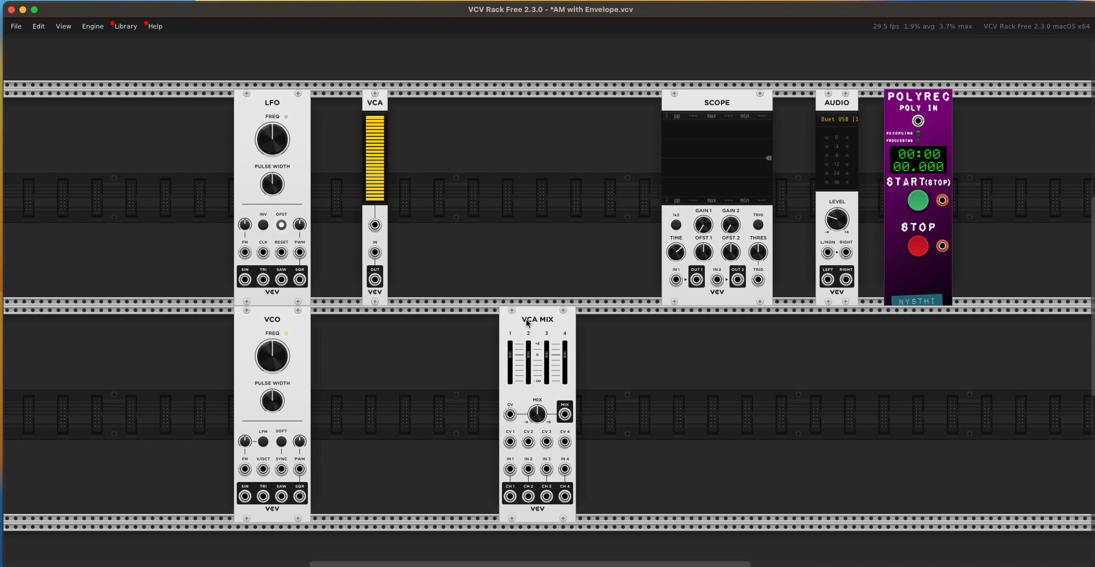
pyautogui.moveTo(529, 323); pyautogui.dragTo(644, 342)
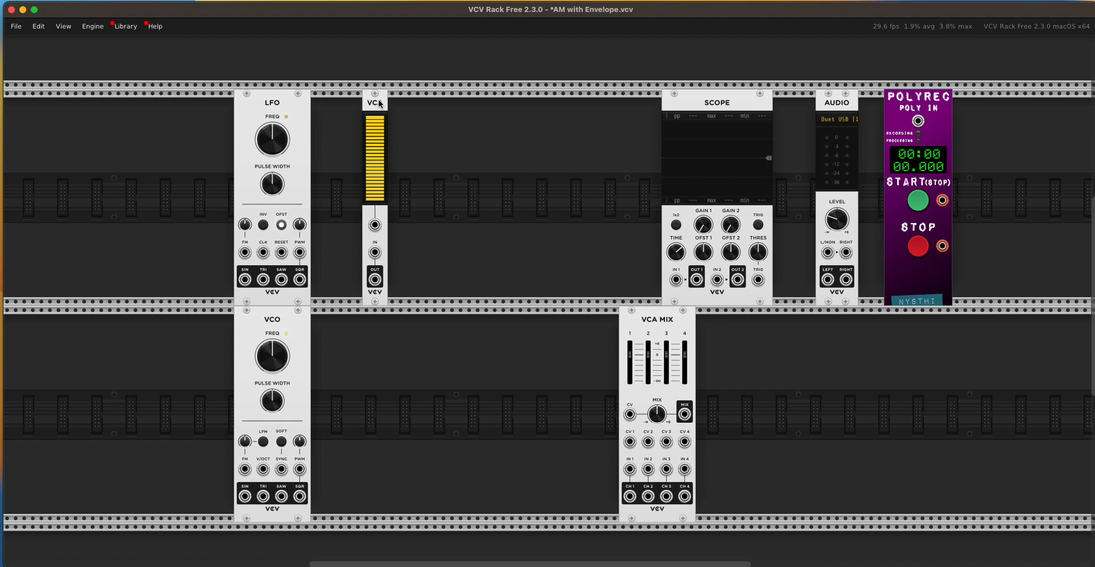
pyautogui.moveTo(380, 104); pyautogui.dragTo(389, 321)
pyautogui.moveTo(416, 369); pyautogui.dragTo(473, 377)
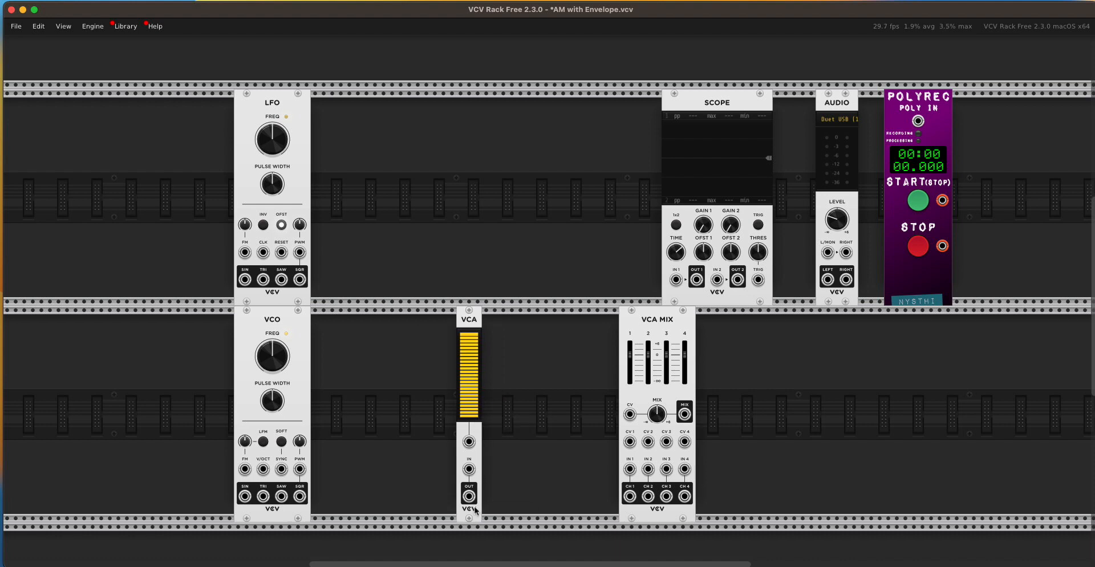
# - Patch the VCA output into IN 1 of the VCA MIX and the VCO's sine output into the VCA input
pyautogui.moveTo(472, 498); pyautogui.dragTo(630, 473)
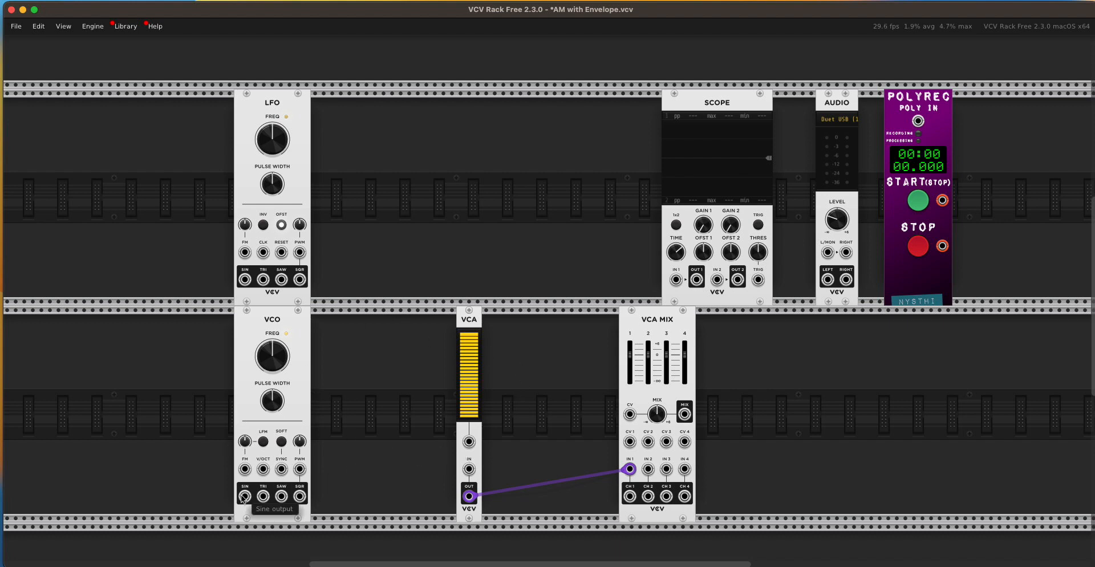
pyautogui.moveTo(245, 497); pyautogui.dragTo(469, 471)
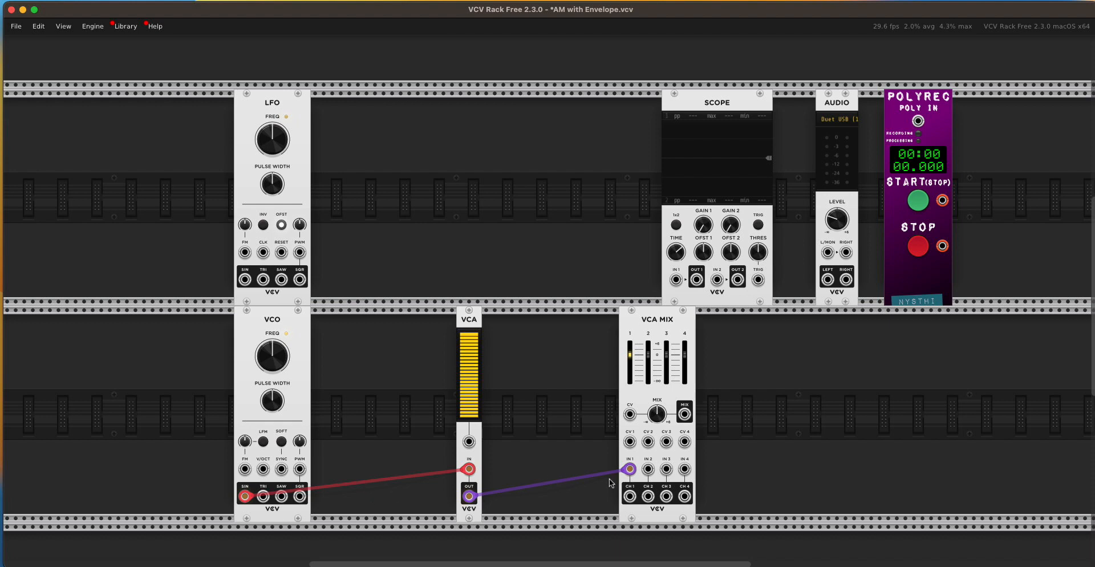
# - Patch the VCA MIX's mix output into the AUDIO left input and the LFO's sine output into the VCA's CV input
pyautogui.moveTo(684, 413); pyautogui.dragTo(831, 258)
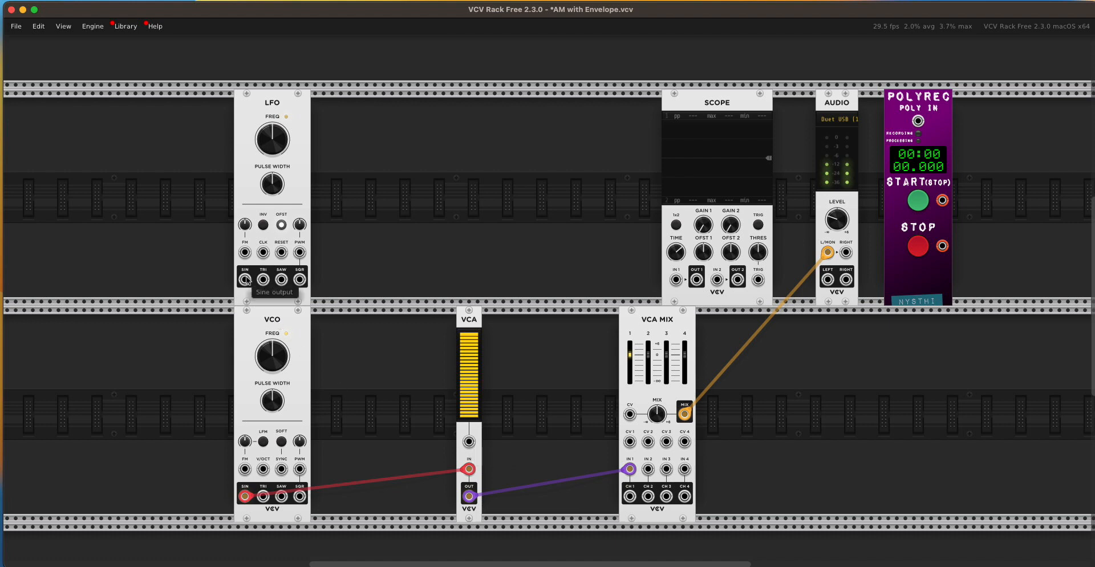
pyautogui.moveTo(245, 280); pyautogui.dragTo(468, 442)
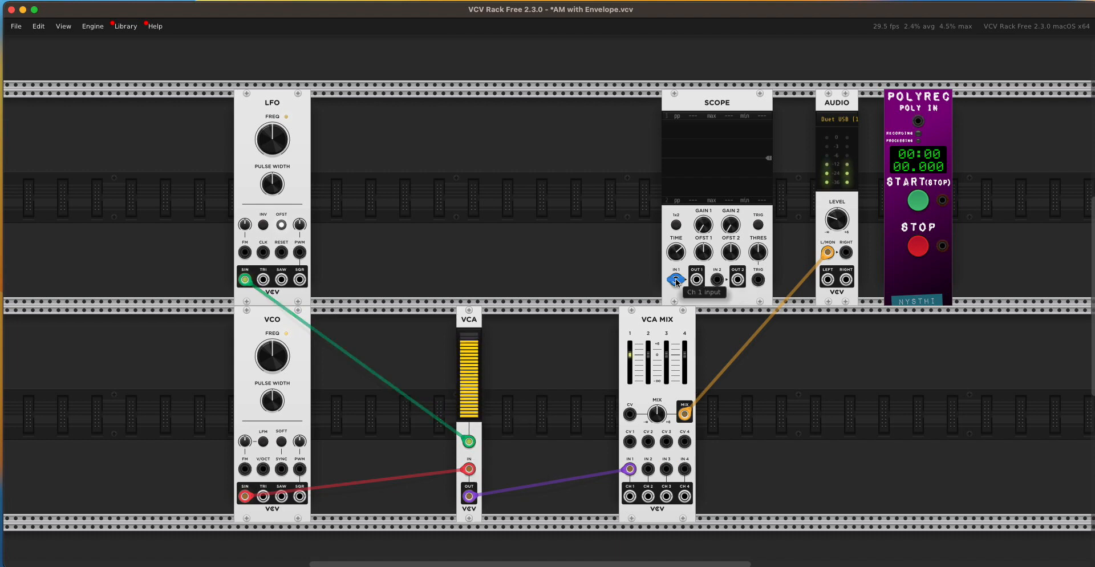
# - Patch the VCA MIX's mix output into SCOPE IN 1 and adjust the scope's time to spread out the waveform cycles
pyautogui.moveTo(676, 279); pyautogui.dragTo(685, 413)
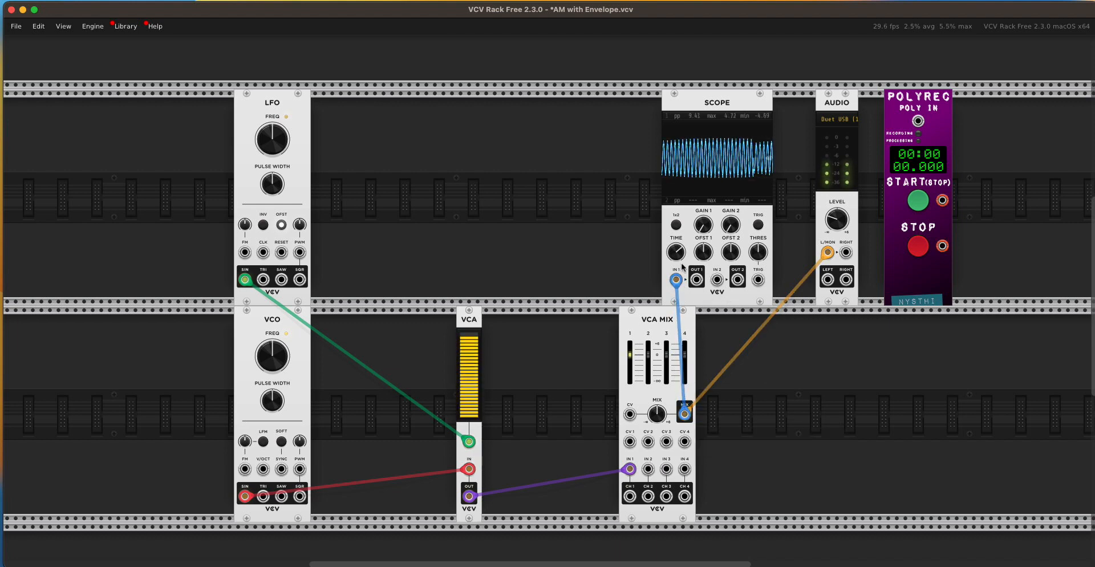
pyautogui.moveTo(676, 252); pyautogui.dragTo(676, 256)
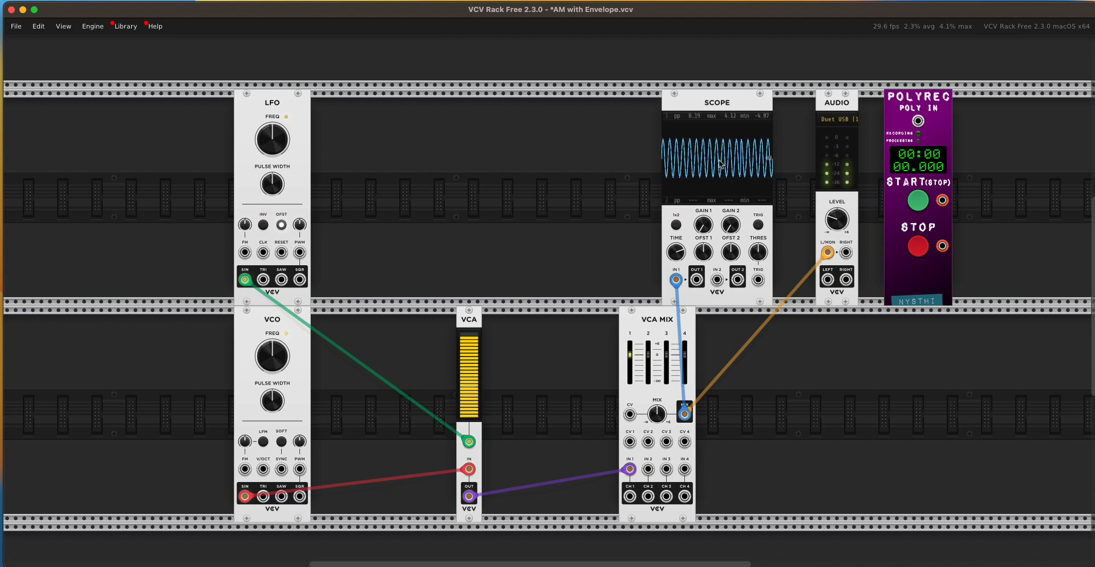
pyautogui.moveTo(469, 369)
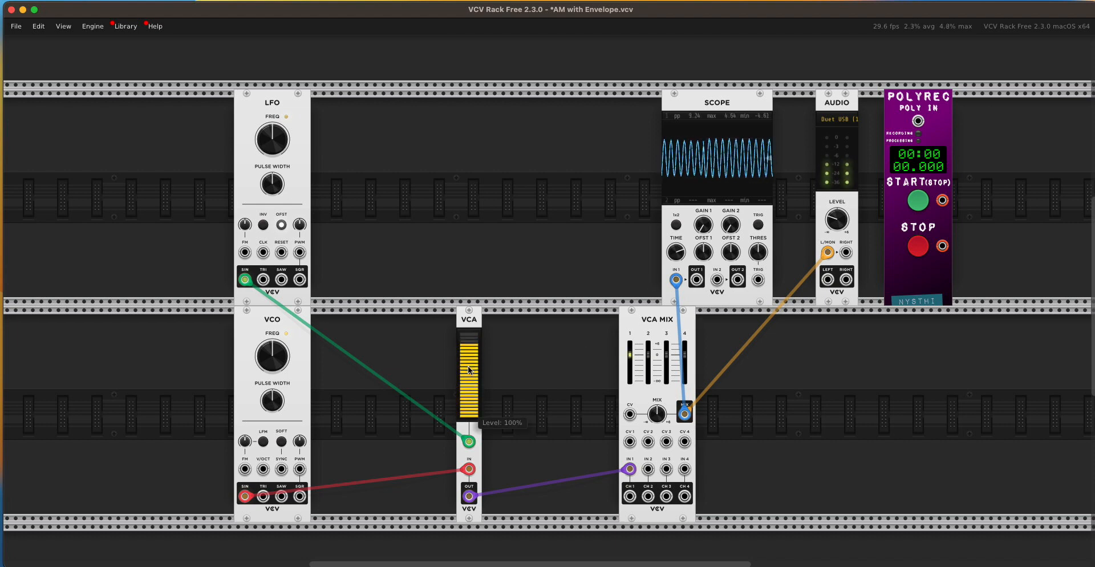
# - Lower the LFO frequency below 2 Hz and set the AUDIO module's level to about -8.19 dB
pyautogui.moveTo(272, 139)
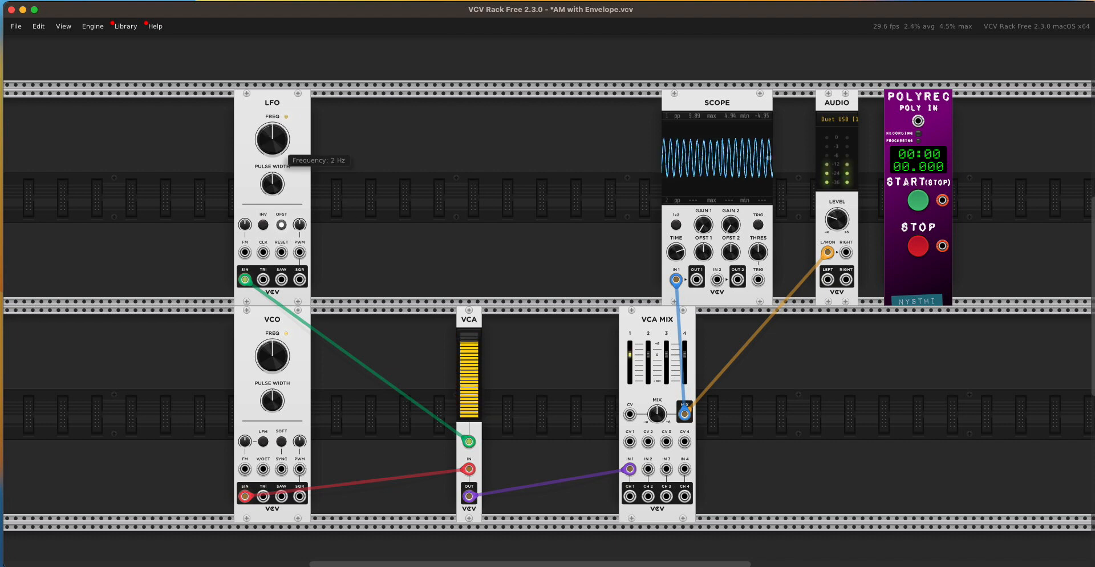
pyautogui.moveTo(272, 139)
pyautogui.mouseDown()
pyautogui.moveTo(272, 127)
pyautogui.moveTo(272, 144)
pyautogui.mouseUp()
pyautogui.moveTo(837, 219); pyautogui.dragTo(837, 221)
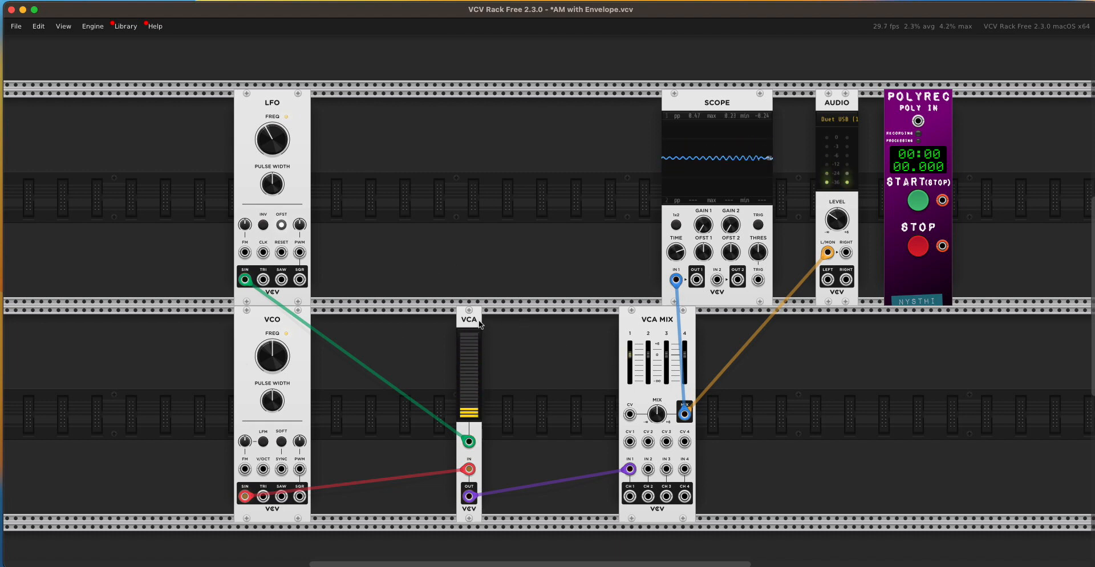
# - Move the VCA closer to the VCO and raise the LFO frequency to slightly above 2 Hz
pyautogui.moveTo(476, 324); pyautogui.dragTo(425, 323)
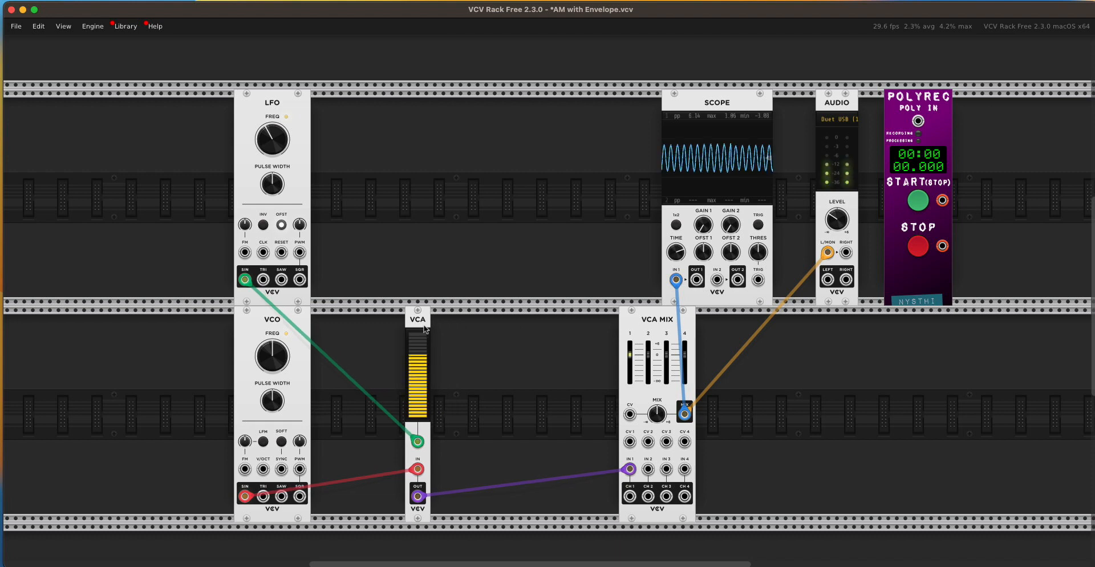
pyautogui.moveTo(273, 140); pyautogui.dragTo(272, 127)
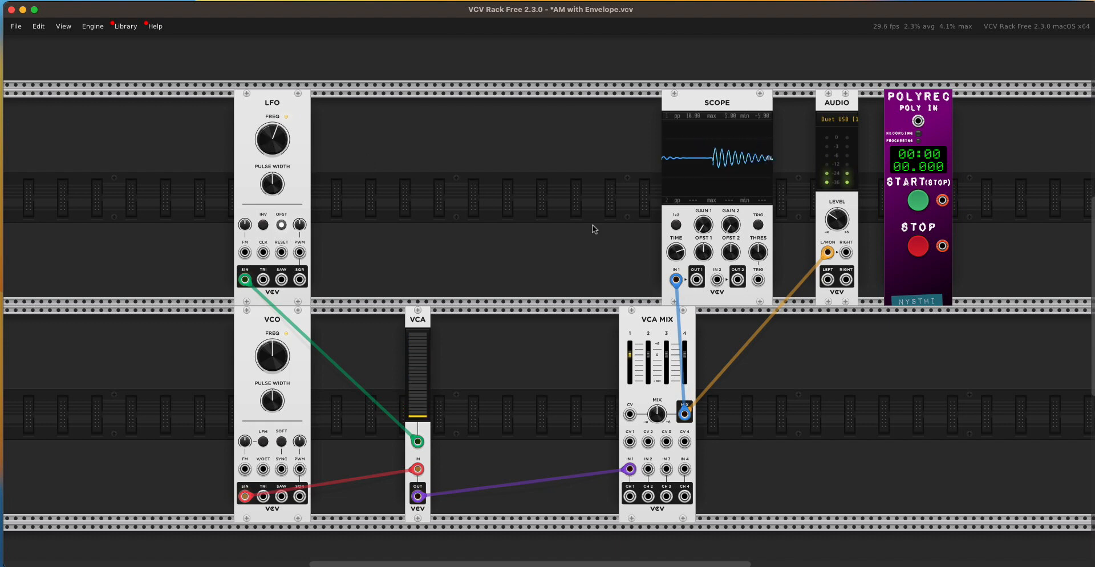
# - Add an ADSR module between the VCA and VCA MIX, and patch its envelope output into CV 1 of the VCA MIX
pyautogui.rightClick(509, 413)
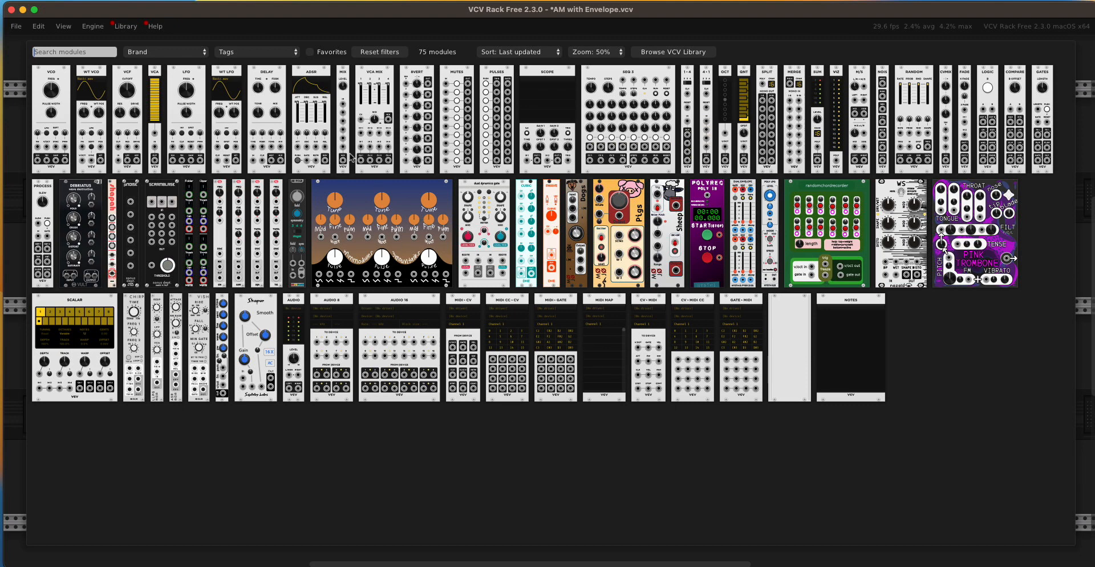
pyautogui.click(313, 84)
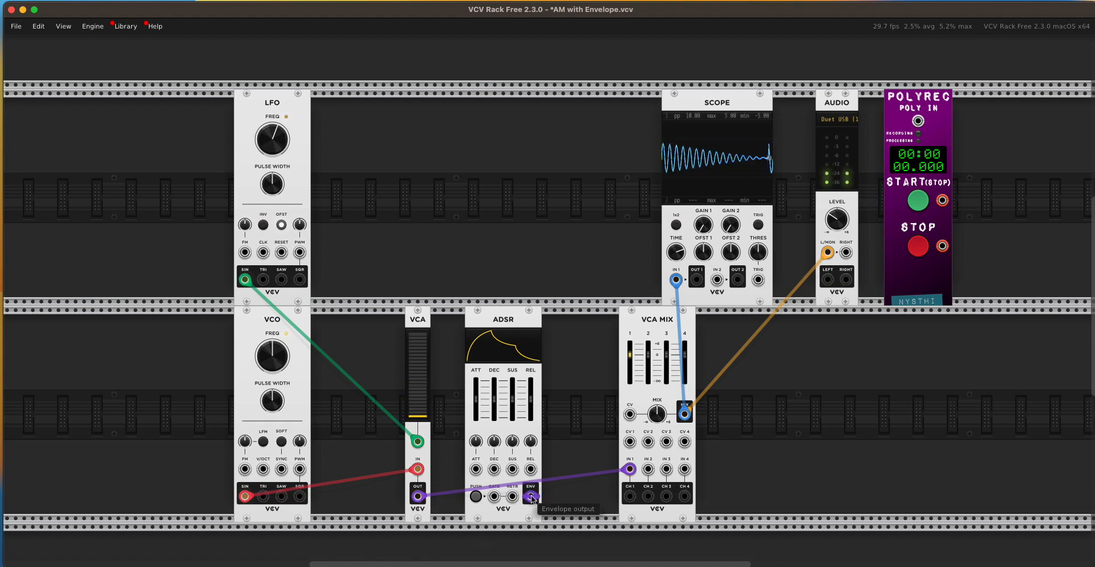
pyautogui.moveTo(530, 496); pyautogui.dragTo(629, 441)
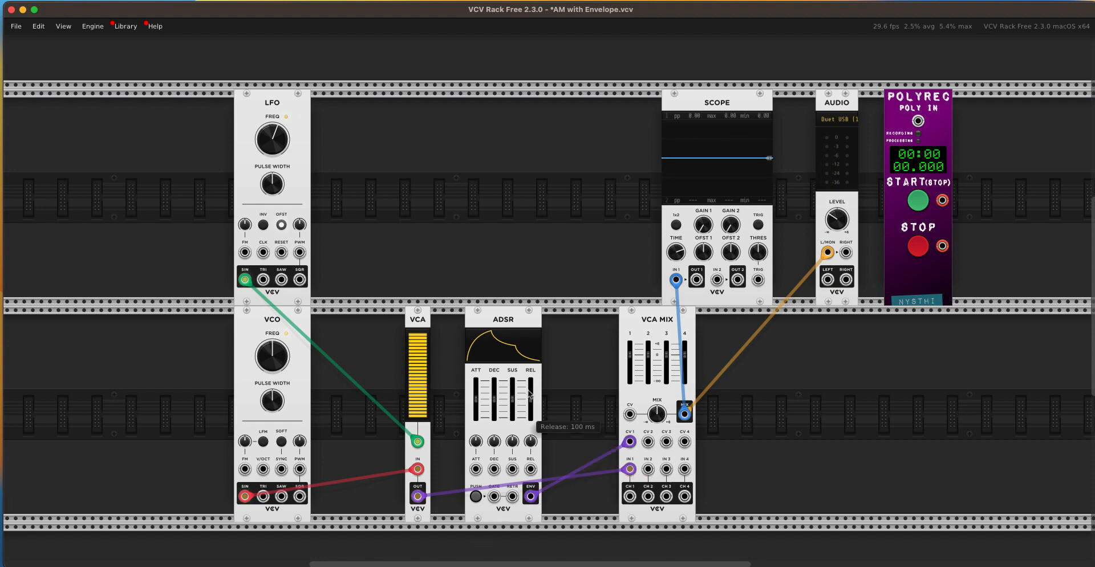
# - Lengthen the ADSR's release well beyond 100 ms and manually trigger the envelope several times
pyautogui.moveTo(529, 395); pyautogui.dragTo(529, 386)
pyautogui.moveTo(533, 403); pyautogui.dragTo(532, 398)
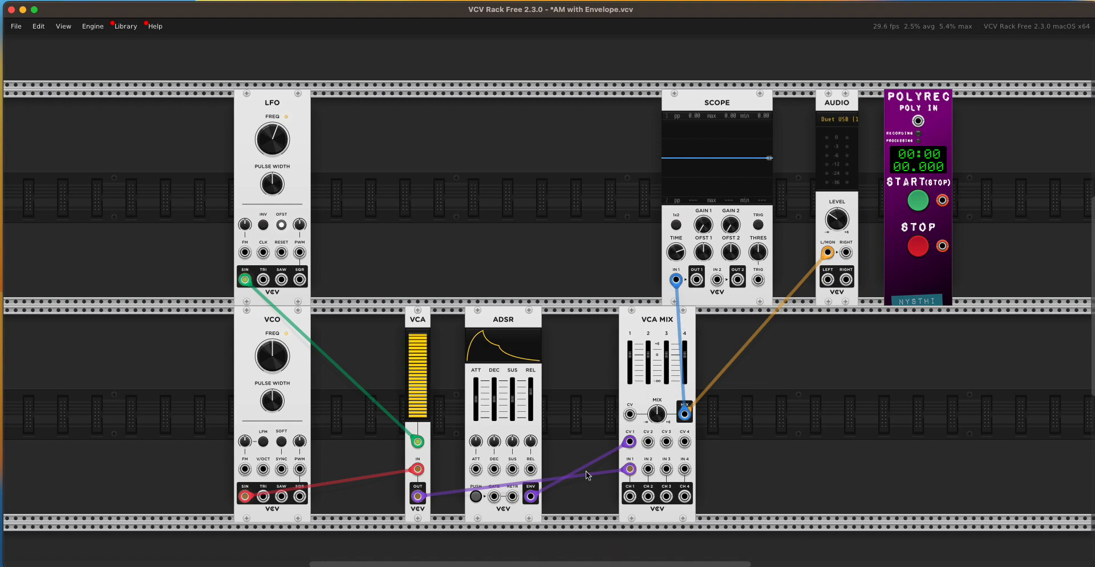
pyautogui.click(476, 497)
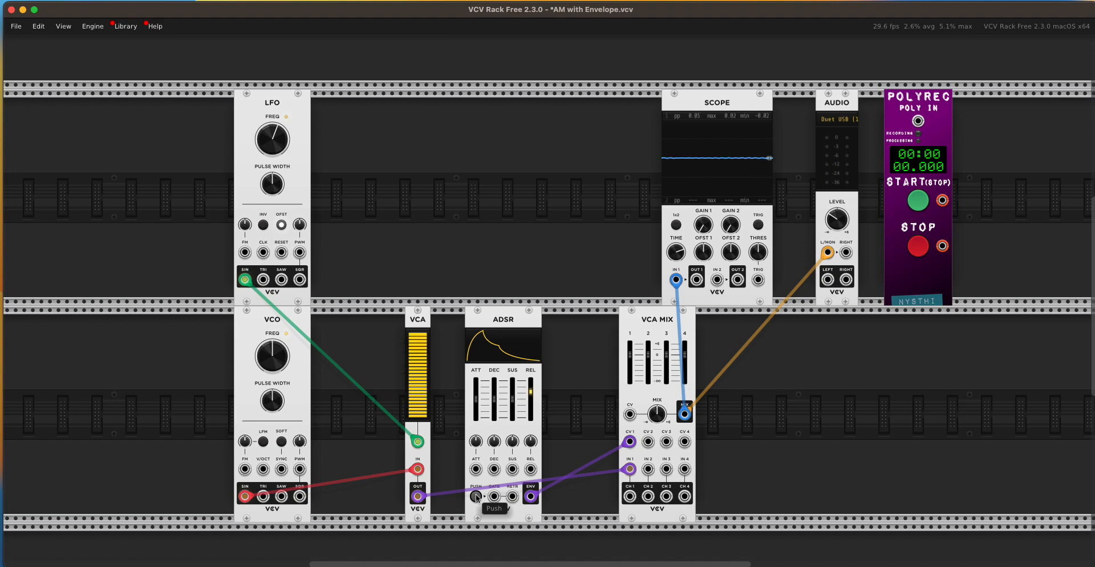
pyautogui.click(476, 496)
pyautogui.click(476, 496)
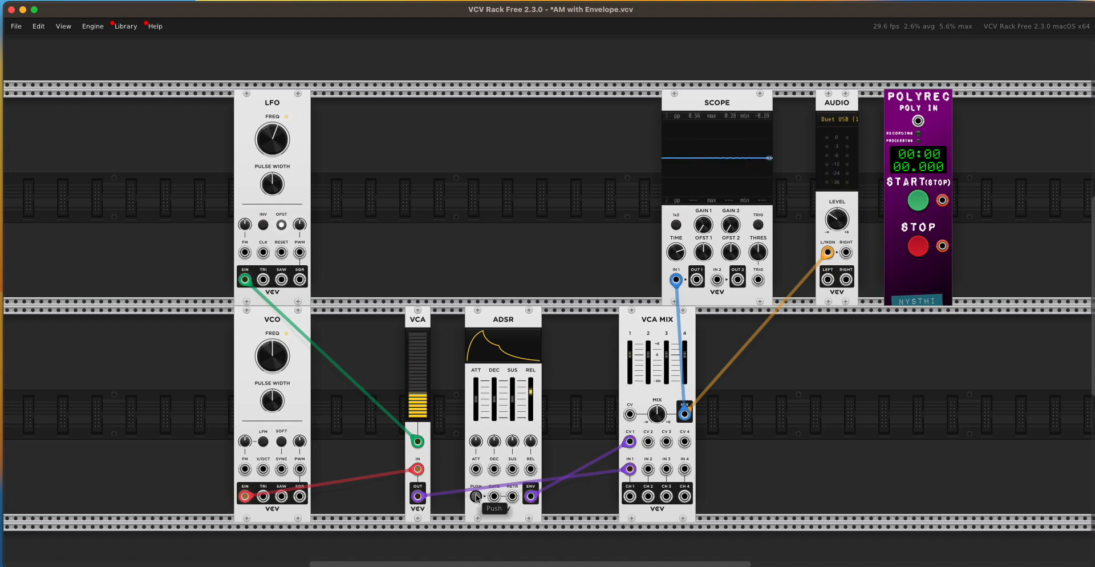
pyautogui.click(476, 496)
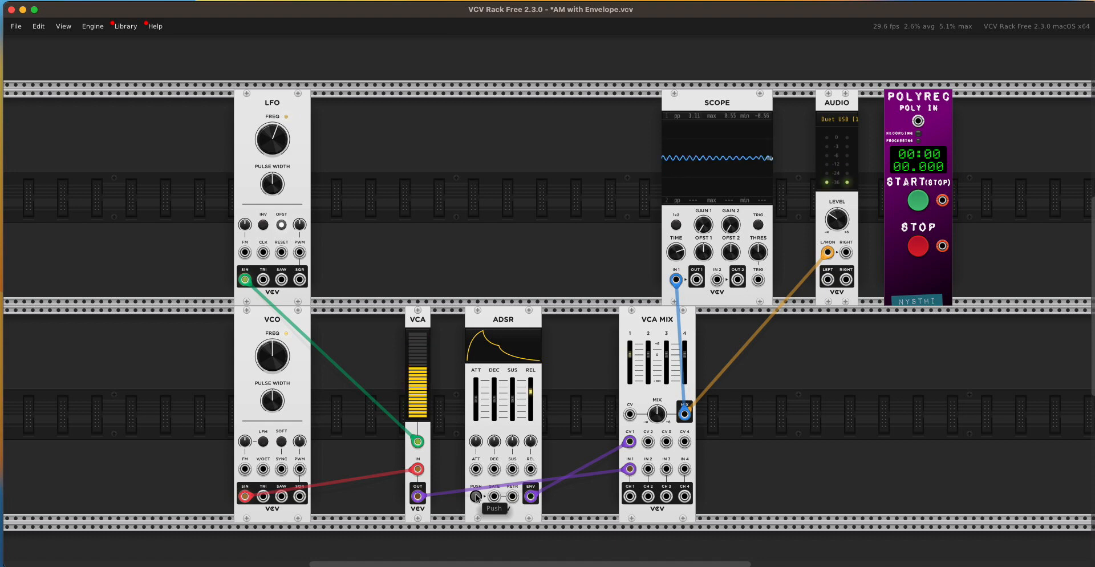
pyautogui.click(476, 497)
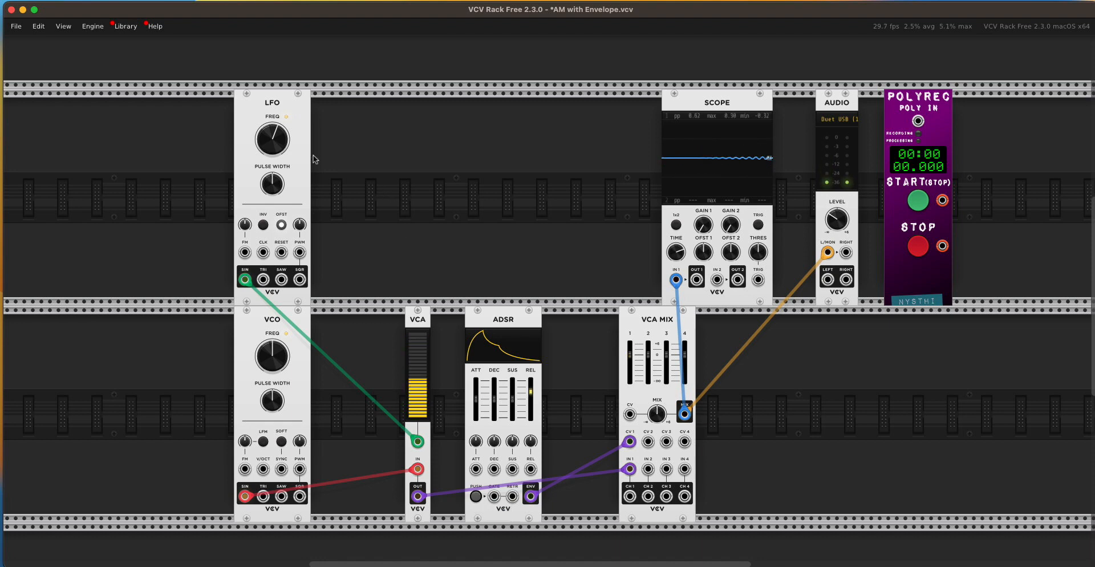
# - Raise the LFO frequency clearly for a faster modulation and manually trigger the ADSR envelope repeatedly
pyautogui.moveTo(282, 146); pyautogui.dragTo(282, 127)
pyautogui.click(477, 496)
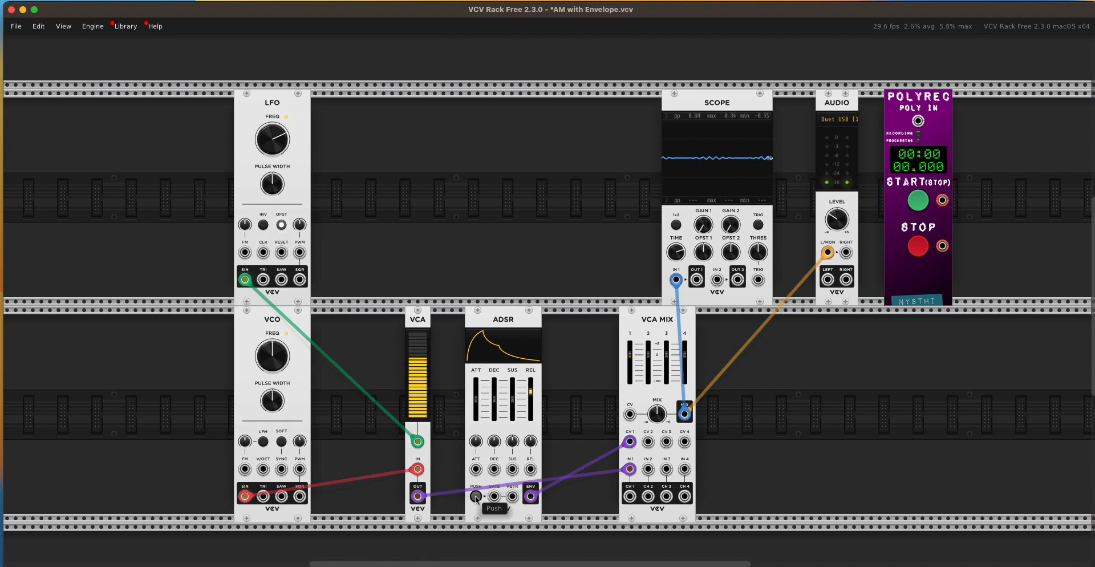
pyautogui.click(476, 496)
pyautogui.click(476, 496)
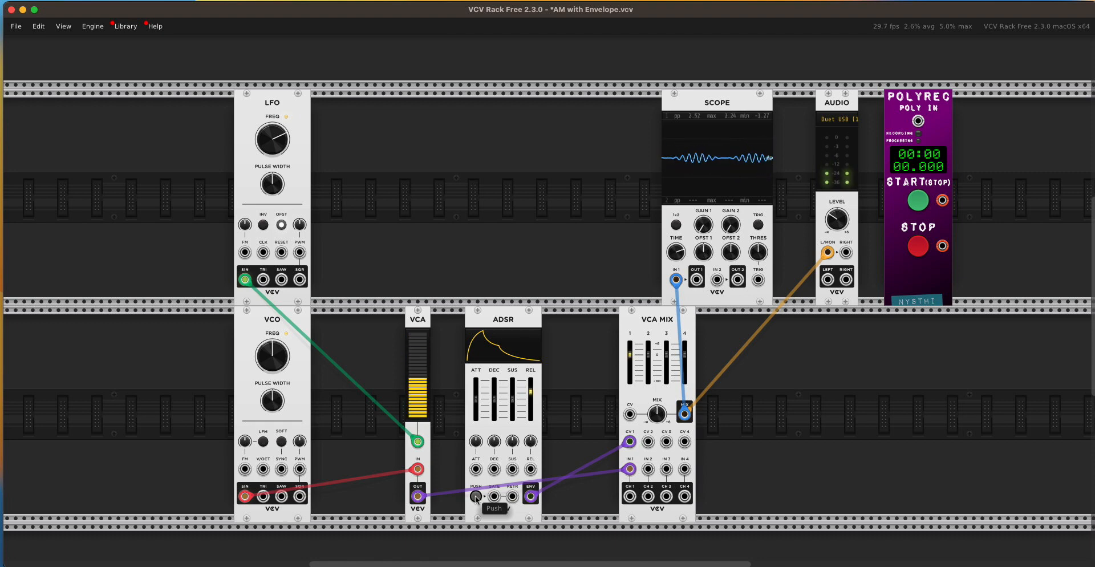
pyautogui.click(476, 496)
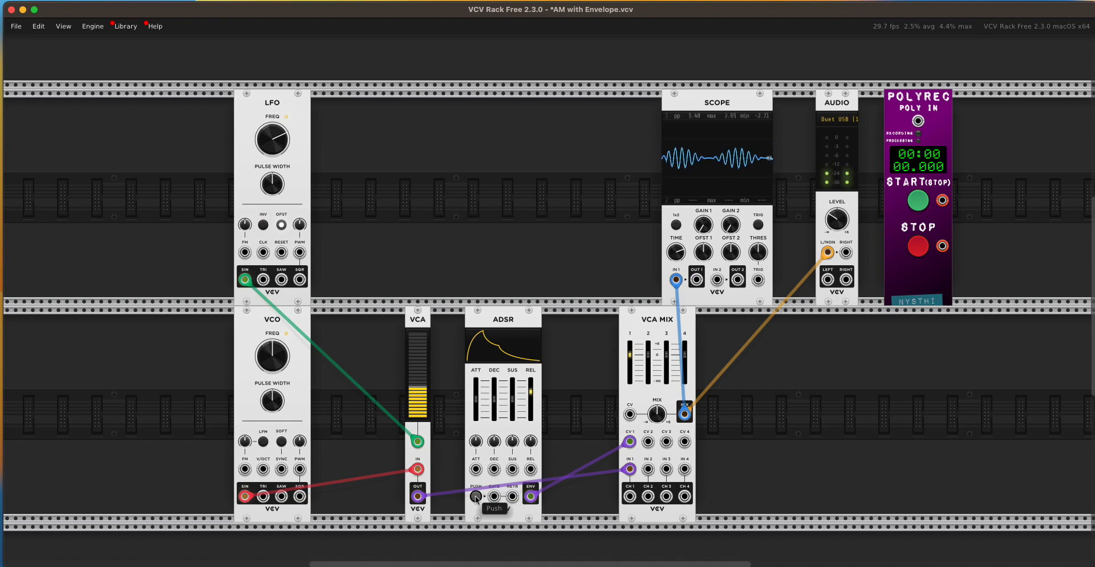
pyautogui.click(476, 497)
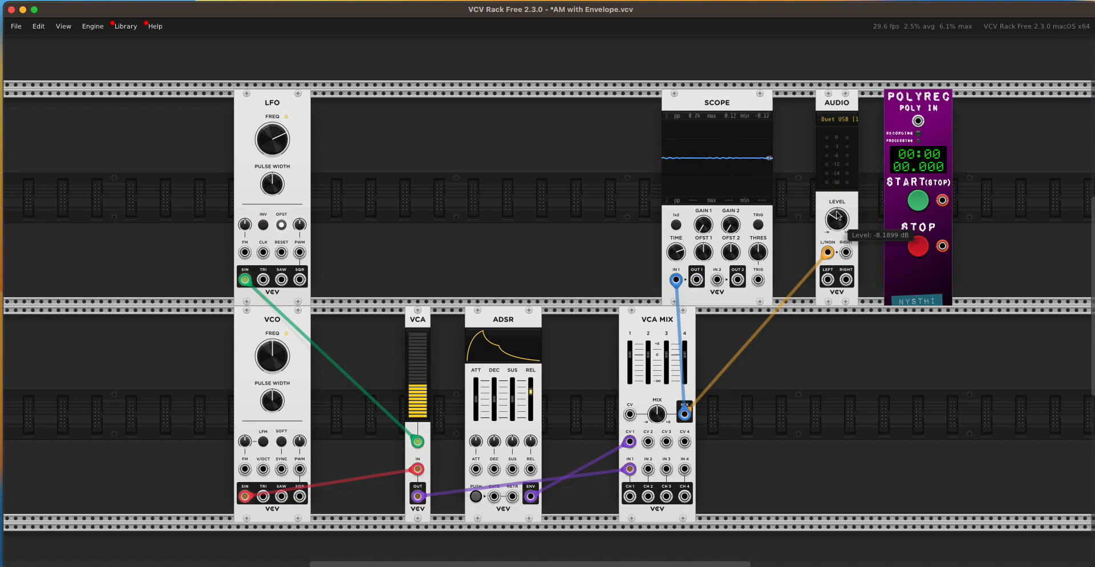
pyautogui.click(475, 496)
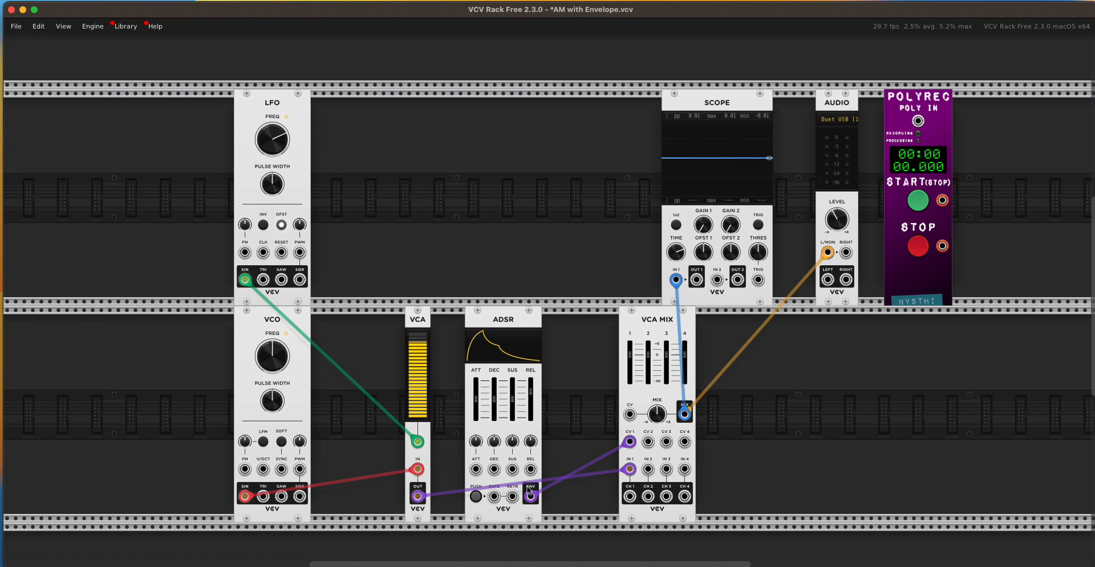
pyautogui.click(476, 496)
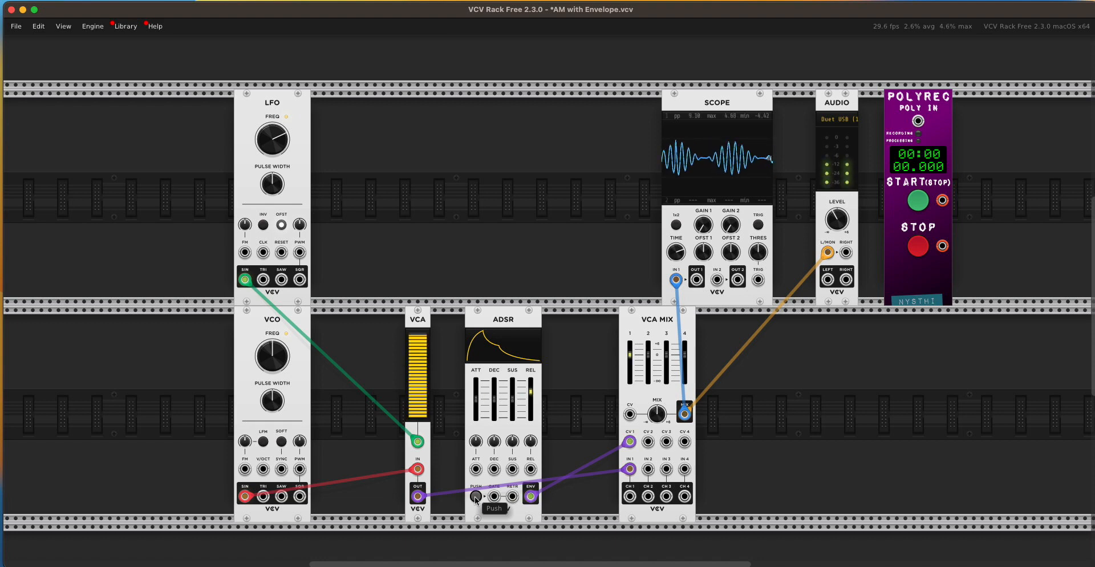
pyautogui.click(476, 496)
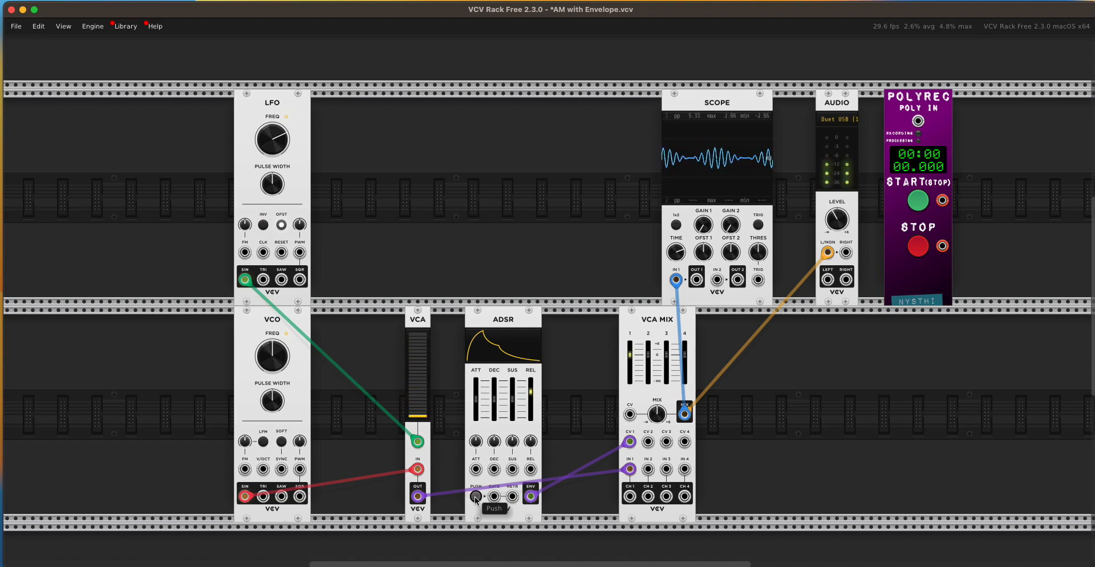
# - Raise the LFO frequency slightly more and test the patch with several manual envelope triggers
pyautogui.click(476, 496)
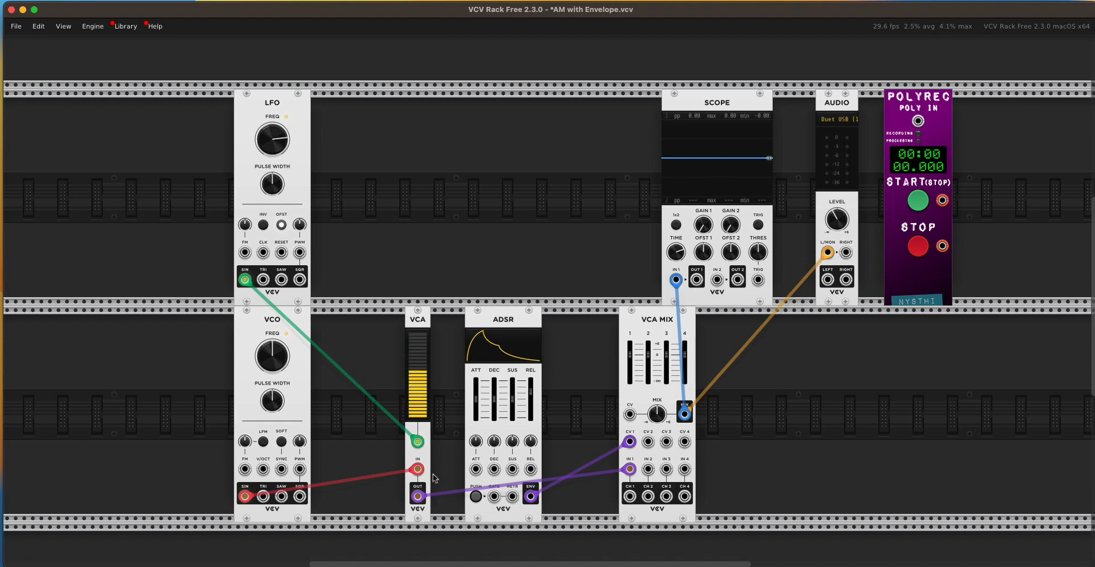
pyautogui.click(478, 498)
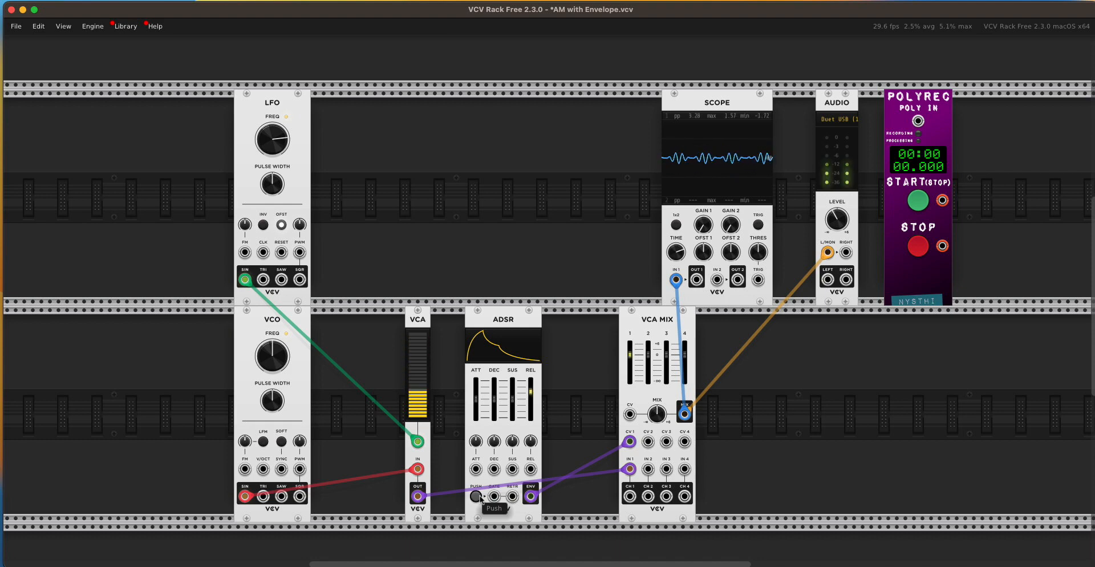
pyautogui.click(479, 497)
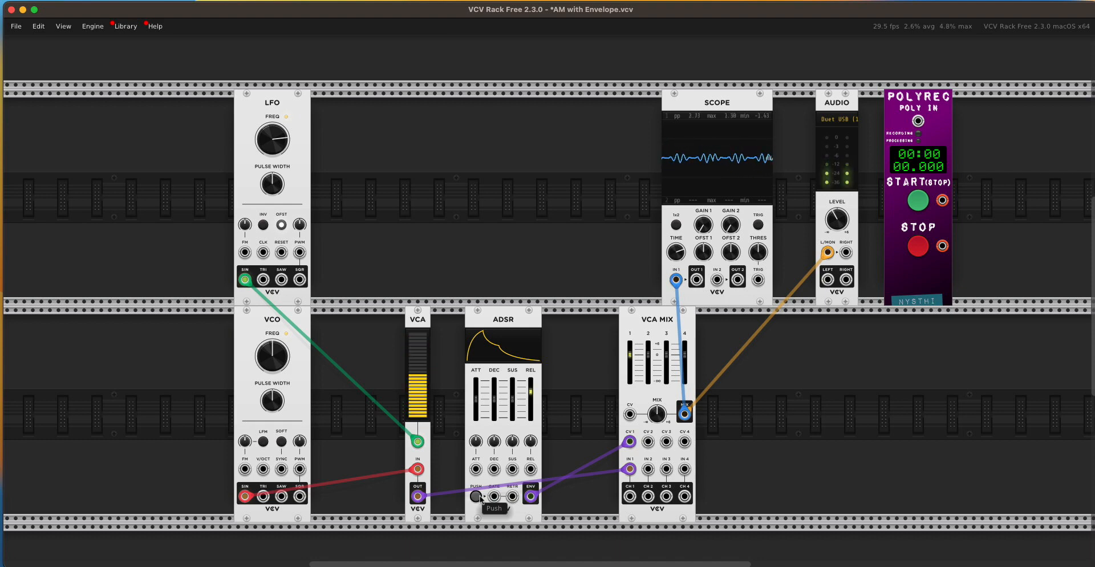
pyautogui.click(478, 497)
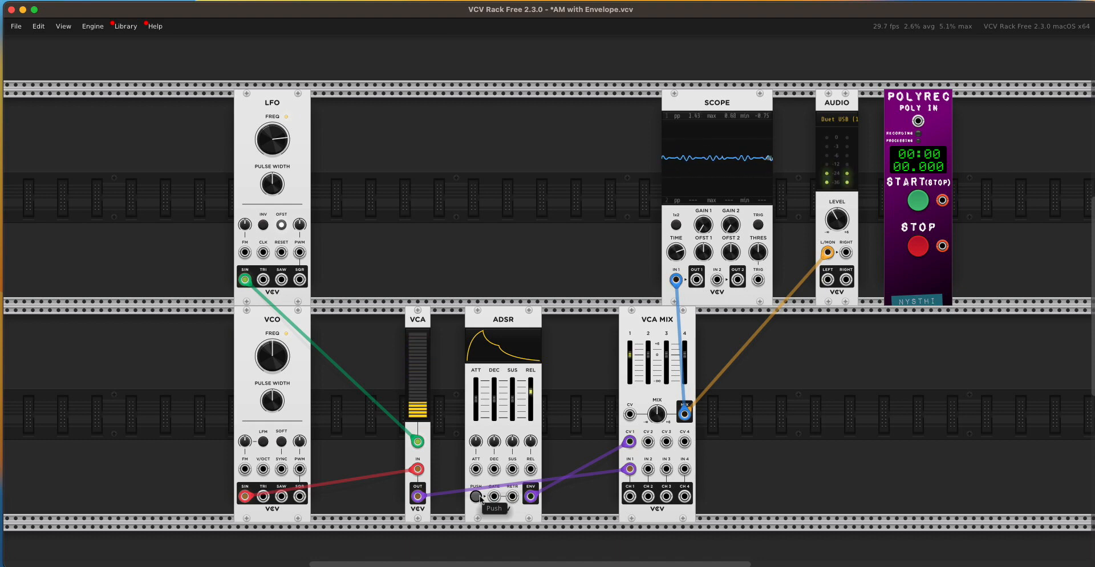
pyautogui.click(478, 497)
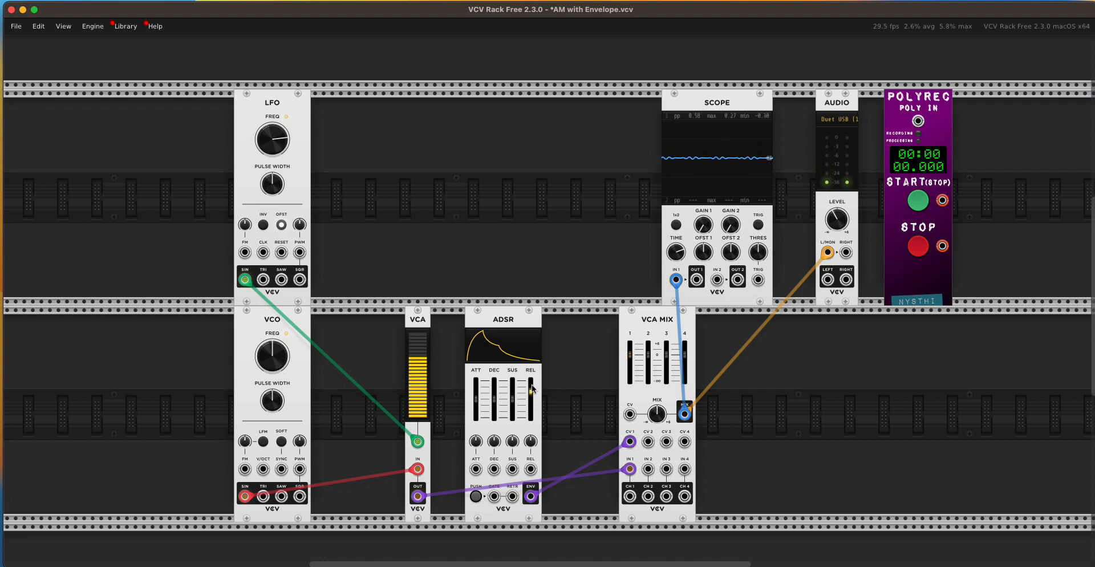
# - Set the ADSR's release to about 2654.6 ms and trigger the envelope once
pyautogui.moveTo(530, 393); pyautogui.dragTo(530, 386)
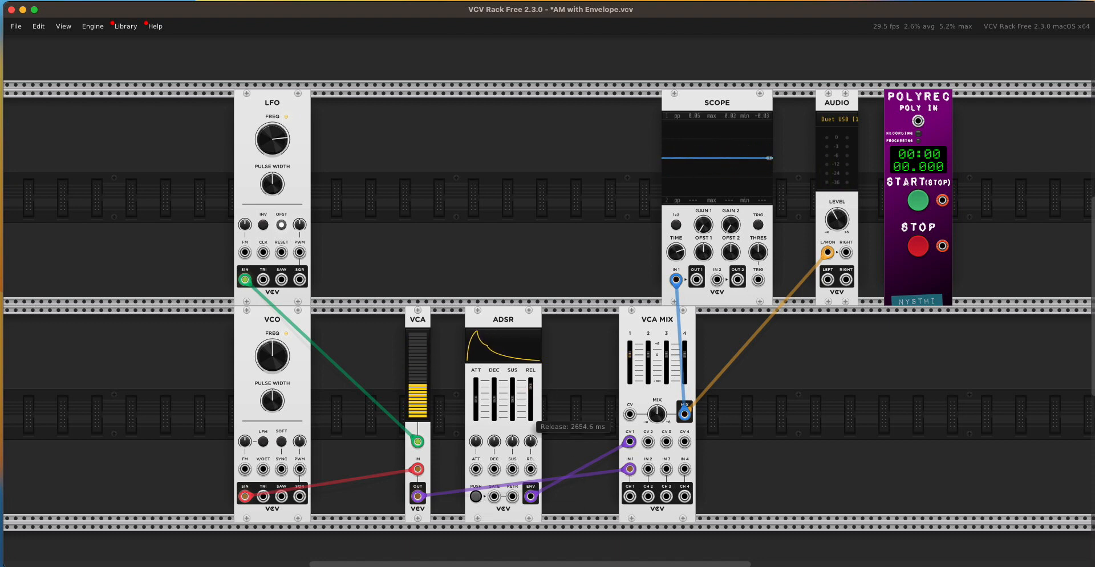
pyautogui.click(479, 496)
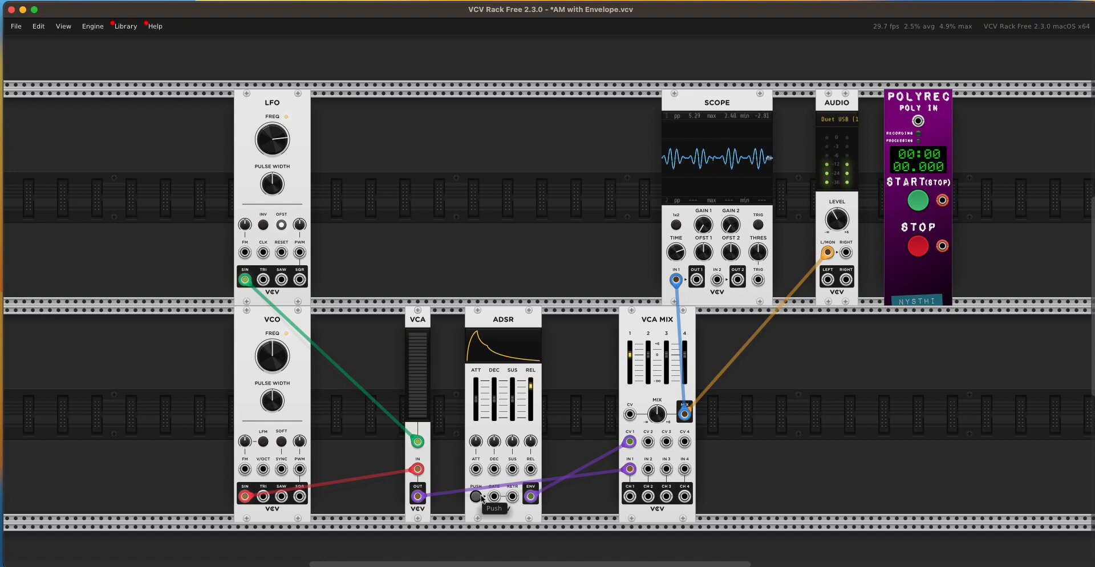
pyautogui.moveTo(535, 388)
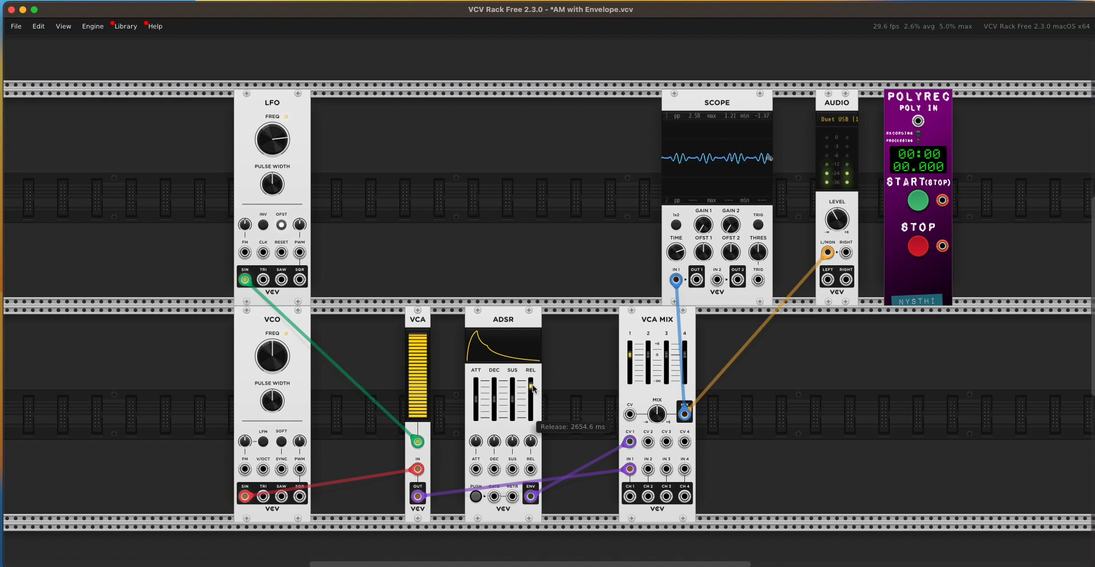
# - Shorten the ADSR's release moderately and trigger the envelope twice to test it
pyautogui.moveTo(531, 386); pyautogui.dragTo(531, 391)
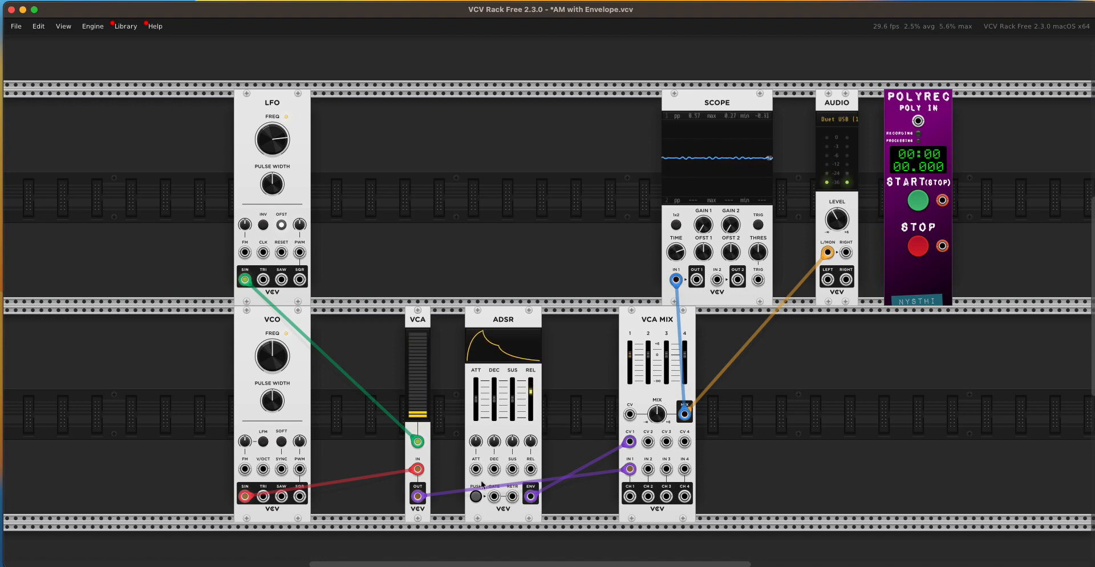
pyautogui.click(478, 496)
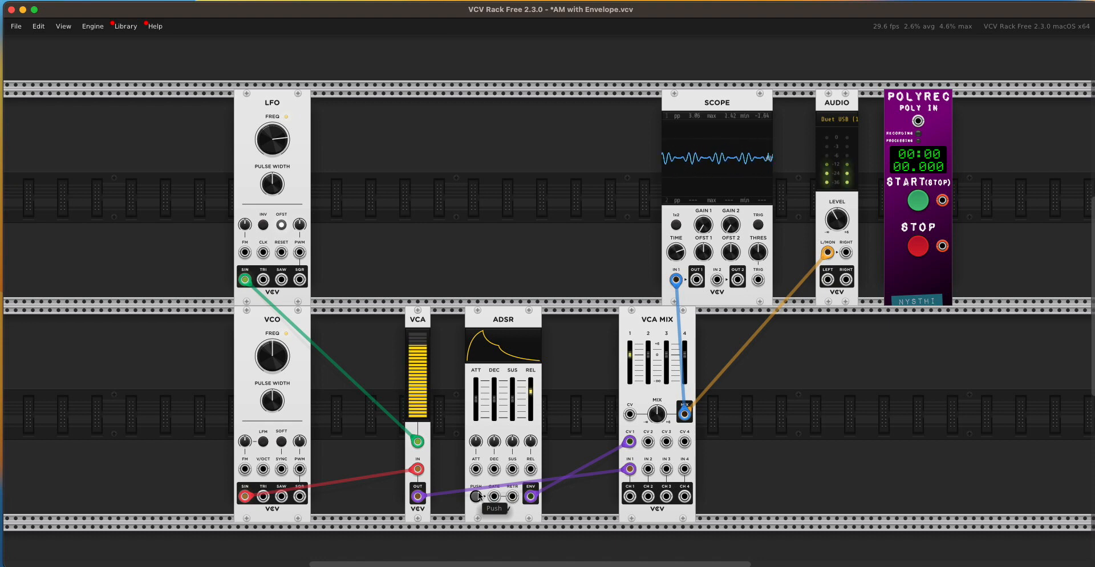
pyautogui.click(478, 496)
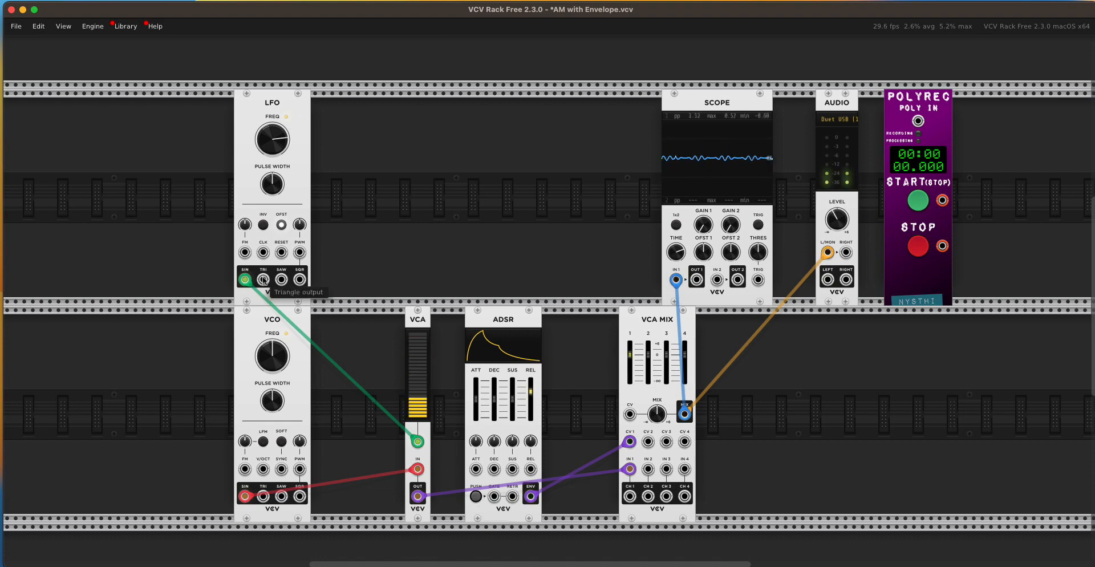
# - Move the VCA's CV cable from the LFO's sine output to its sawtooth output and manually trigger the ADSR envelope twice
pyautogui.moveTo(245, 281); pyautogui.dragTo(281, 280)
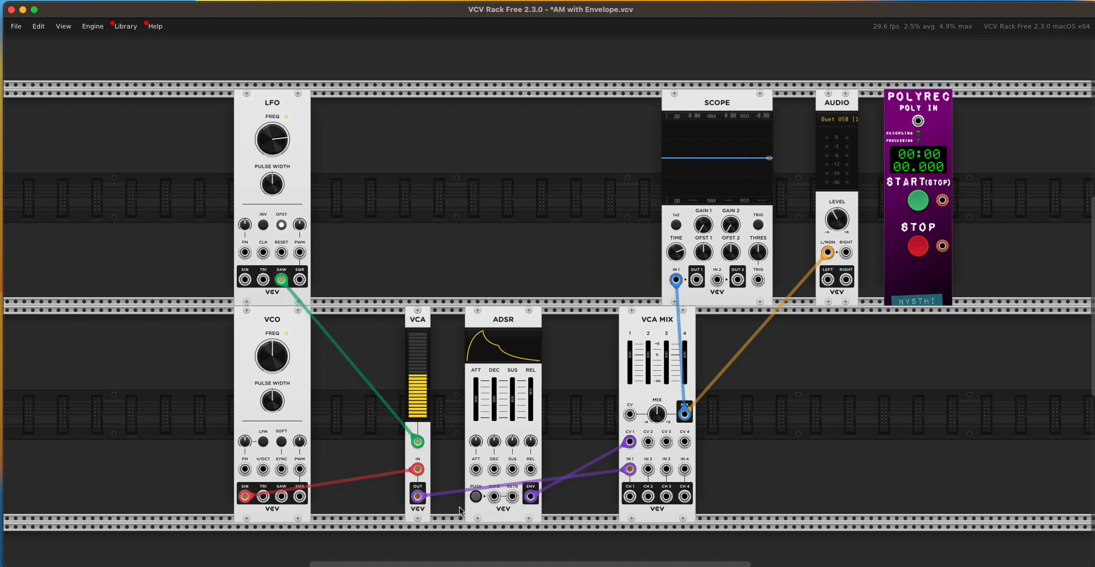
pyautogui.click(476, 497)
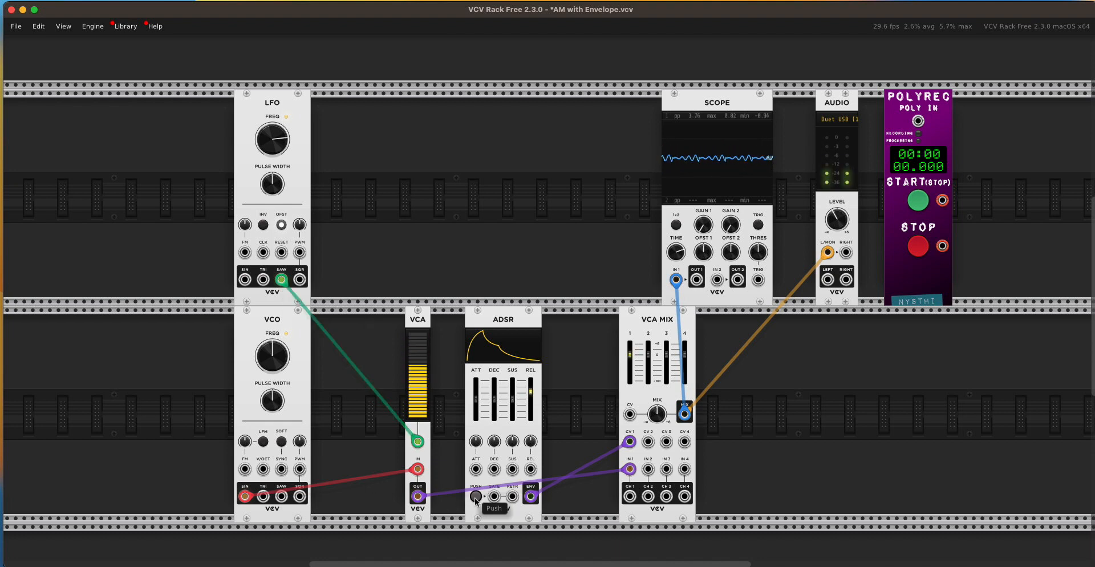
pyautogui.click(476, 497)
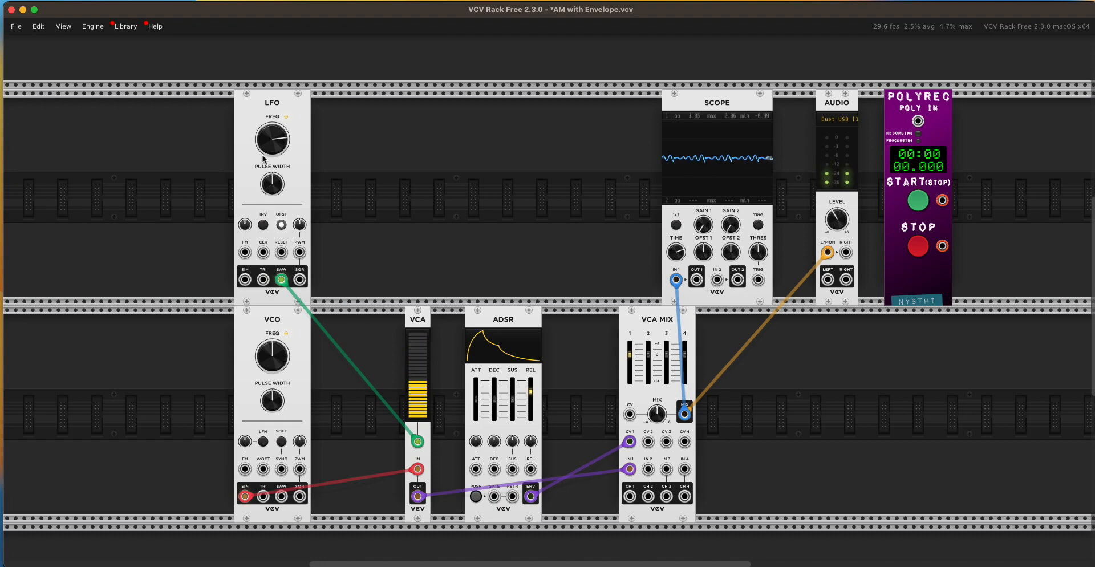
# - Lower the LFO frequency moderately and the VCO frequency clearly, triggering the envelope after each change
pyautogui.moveTo(270, 148)
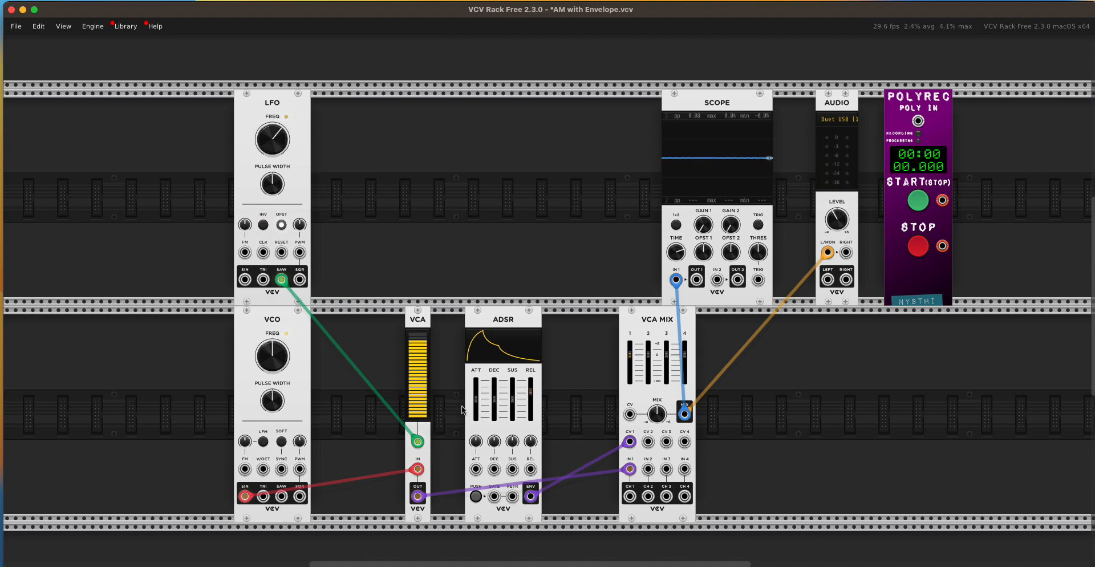
pyautogui.click(472, 499)
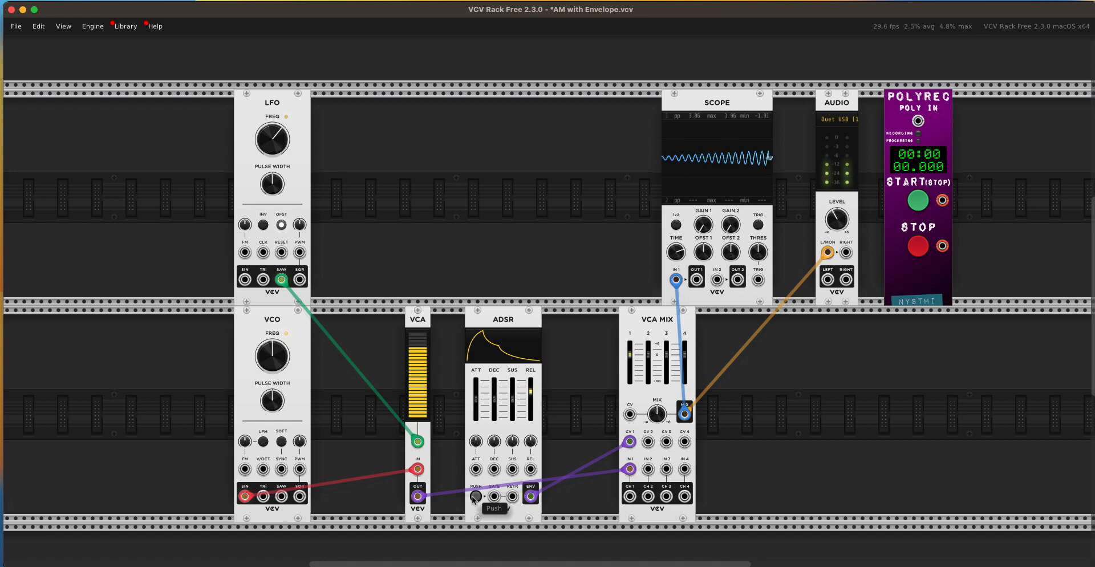
pyautogui.moveTo(282, 352)
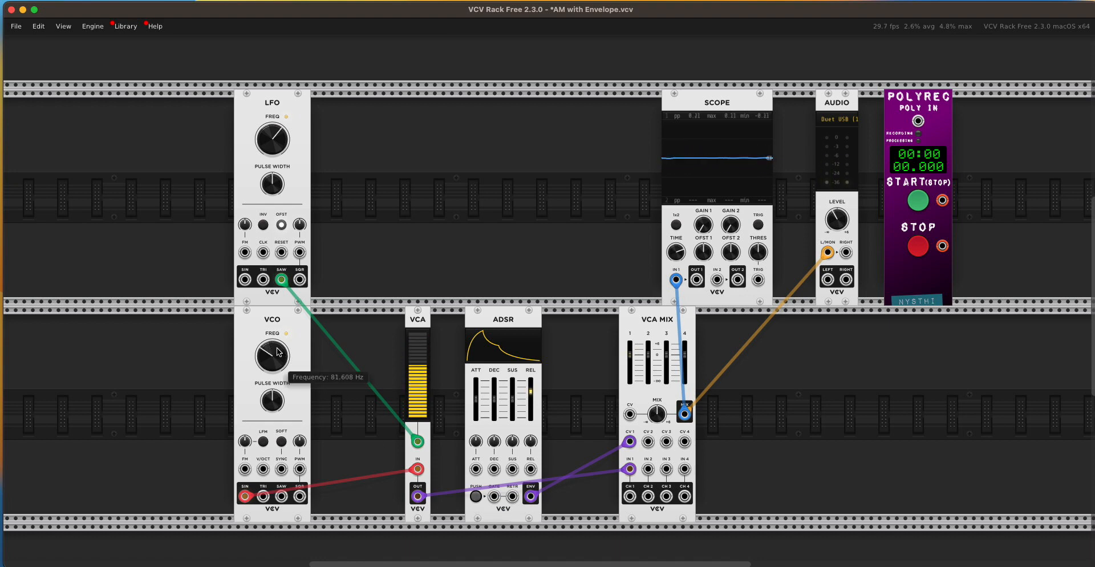
pyautogui.click(475, 496)
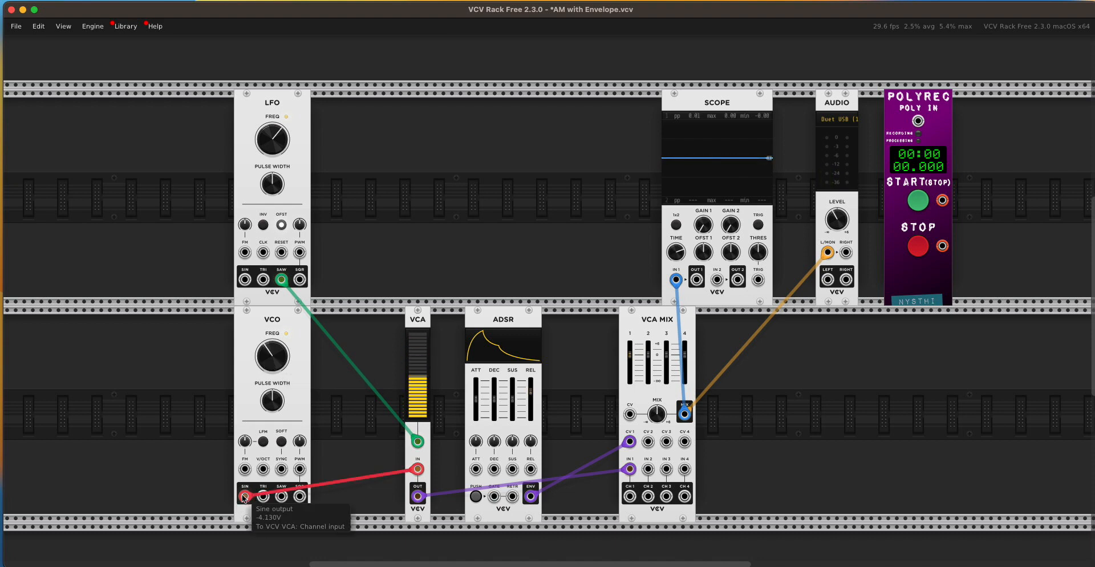
# - Repatch the VCA input to the VCO's sawtooth output and finally its square output, triggering the envelope to test each waveform
pyautogui.moveTo(245, 496); pyautogui.dragTo(281, 496)
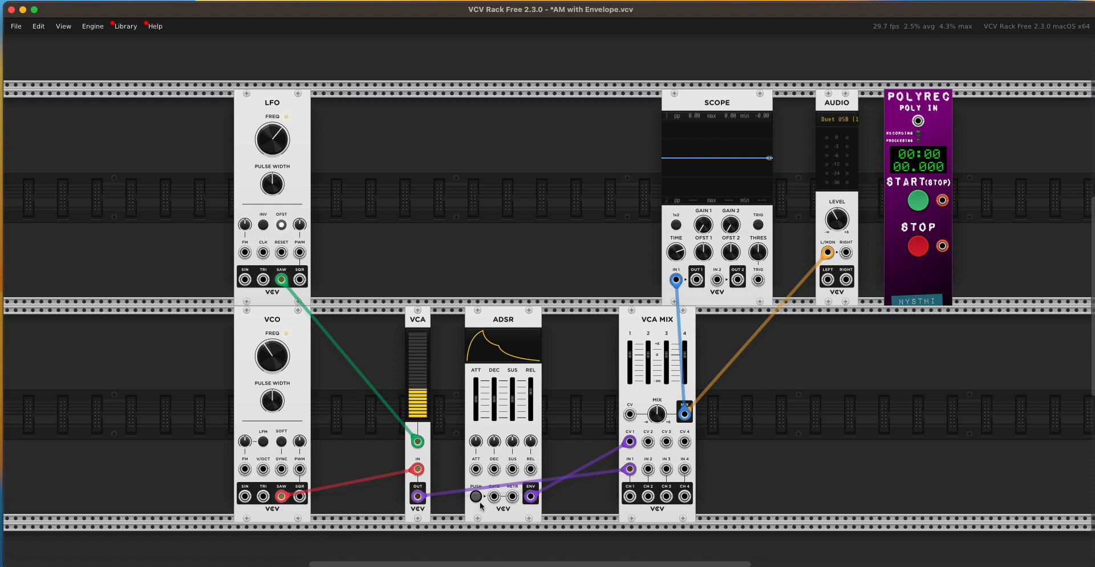
pyautogui.click(476, 497)
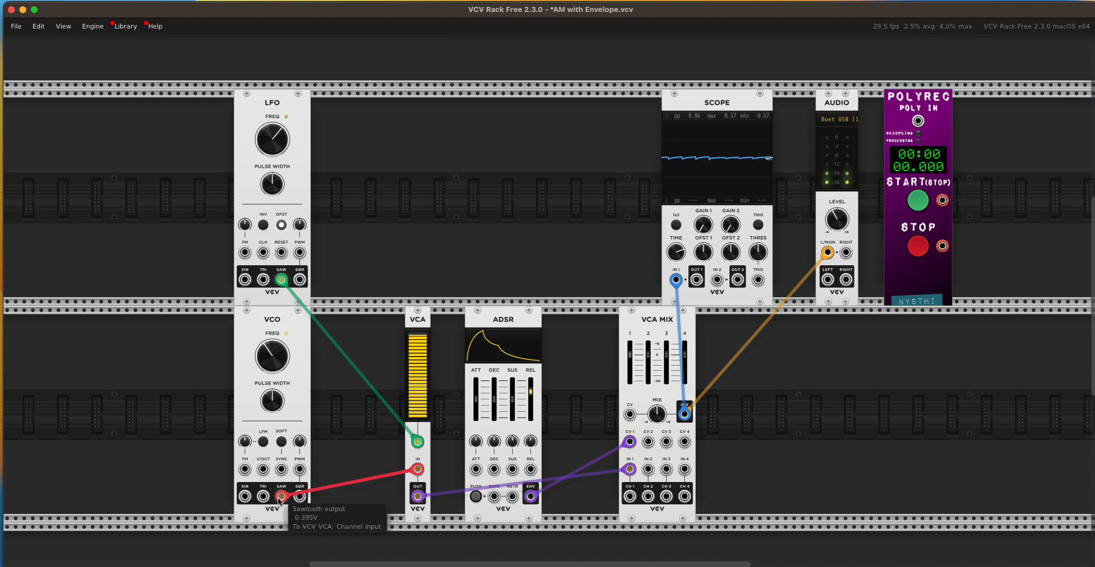
pyautogui.moveTo(281, 496); pyautogui.dragTo(299, 496)
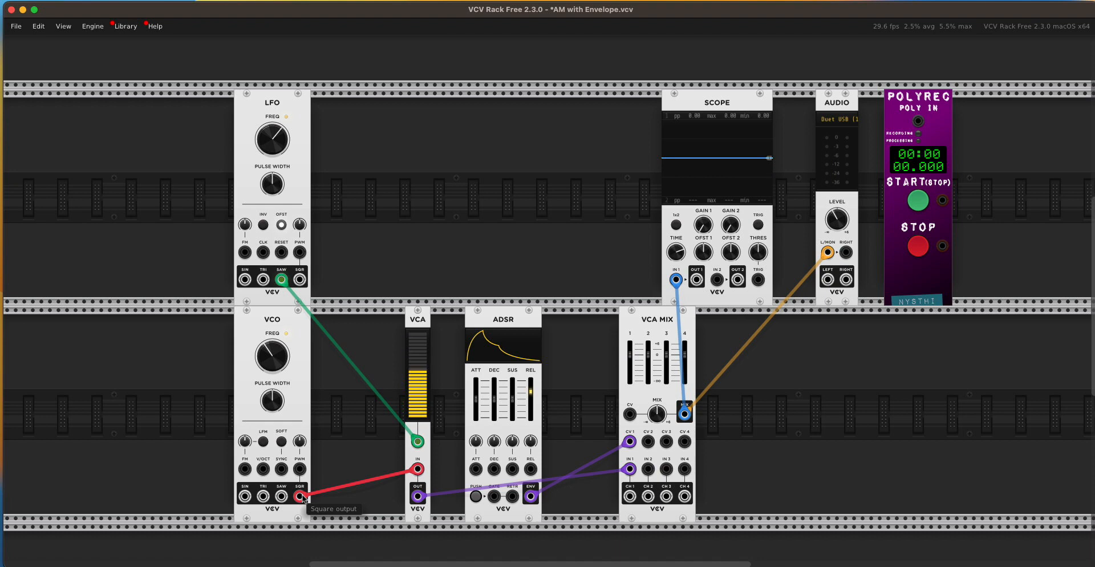
pyautogui.click(476, 496)
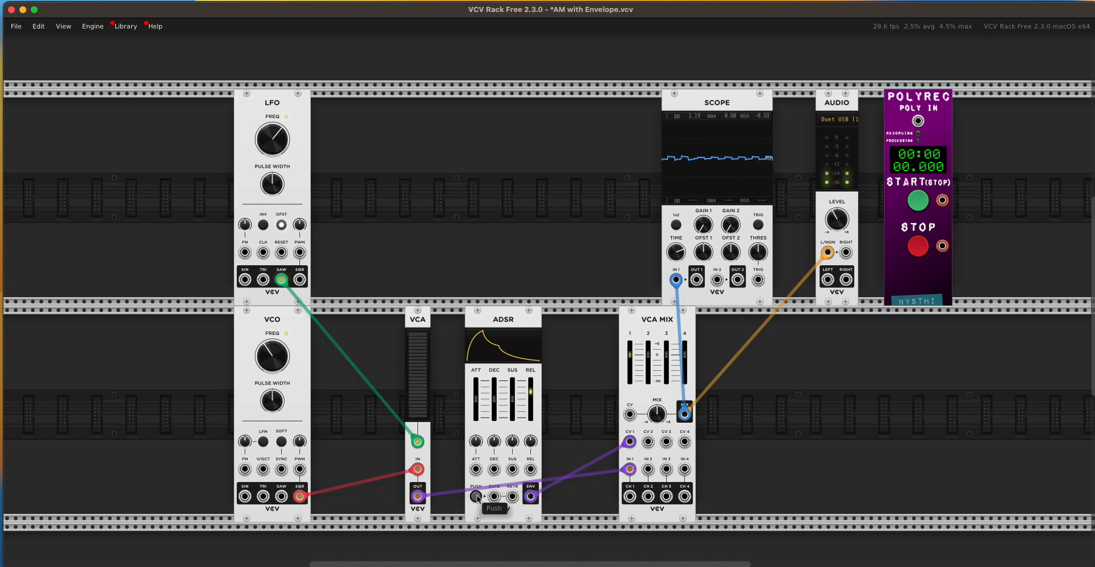
pyautogui.click(476, 496)
pyautogui.click(476, 496)
pyautogui.click(476, 496)
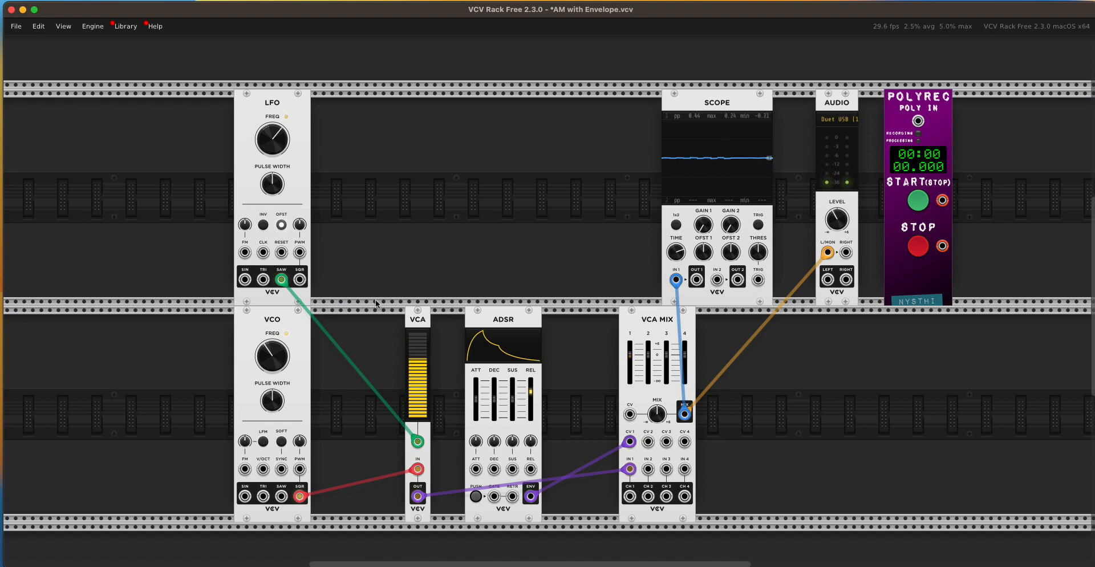
# - Test a higher LFO frequency and a very low one, triggering the envelope at each setting
pyautogui.moveTo(271, 147)
pyautogui.click(476, 495)
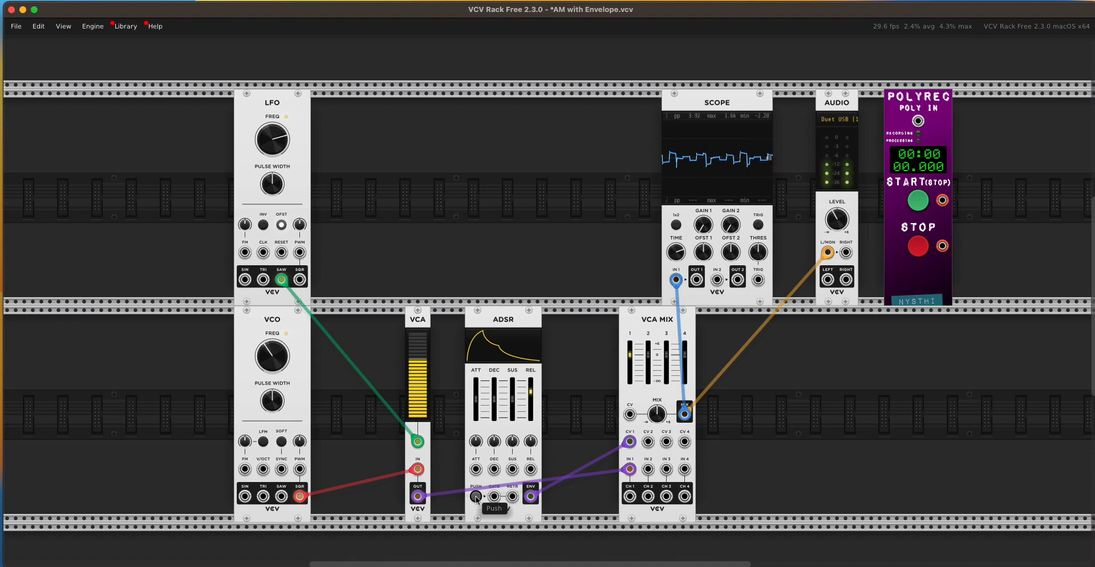
pyautogui.moveTo(279, 137)
pyautogui.mouseDown()
pyautogui.moveTo(279, 162)
pyautogui.moveTo(280, 137)
pyautogui.mouseUp()
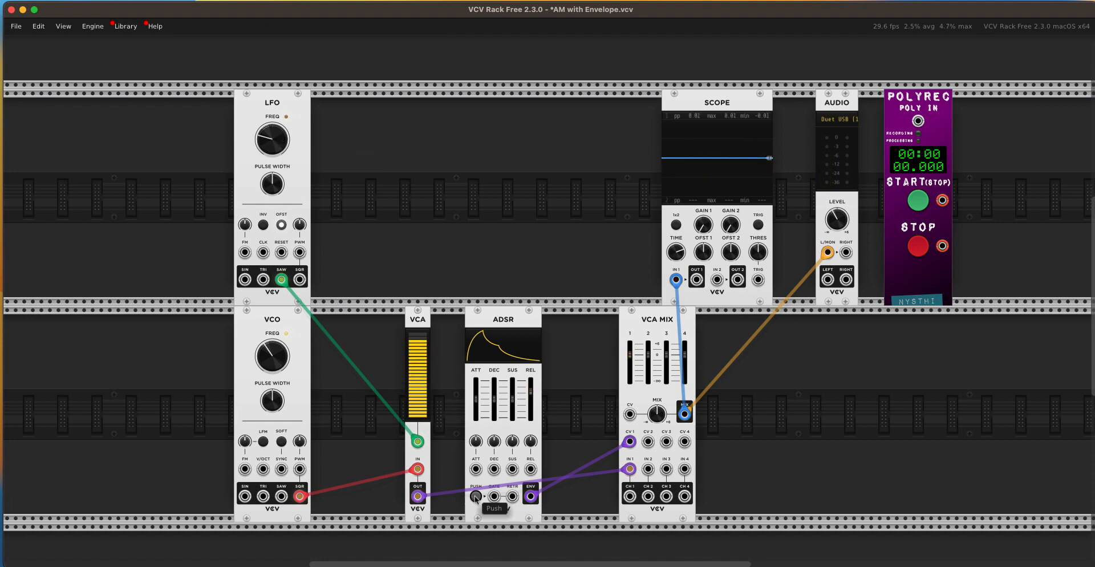
pyautogui.click(475, 497)
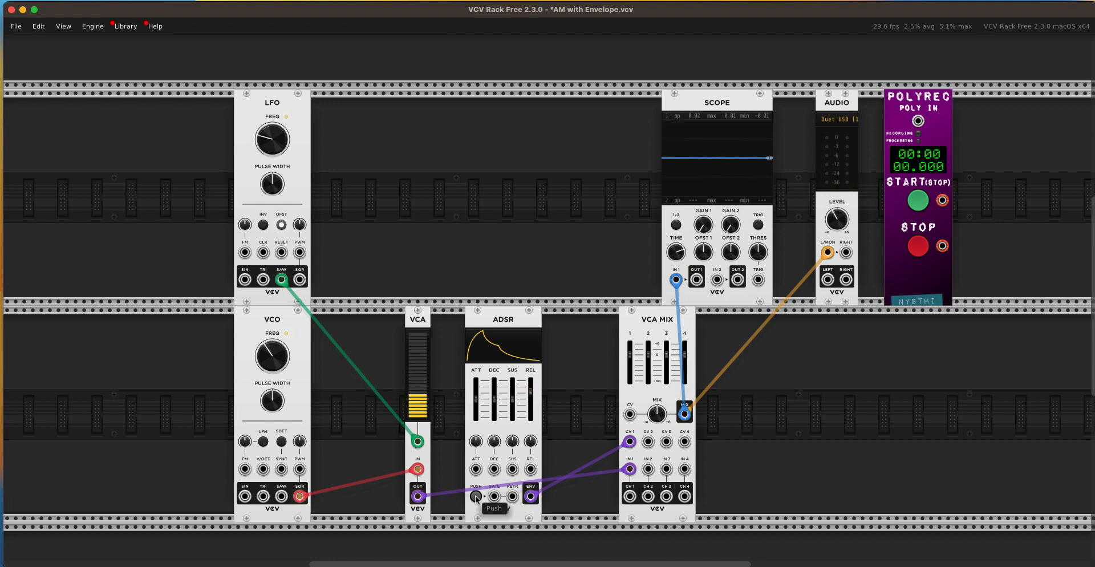
# - Raise the LFO frequency to about 0.244 Hz and further to a moderately slow rate, triggering the envelope at each setting
pyautogui.moveTo(262, 149); pyautogui.dragTo(264, 133)
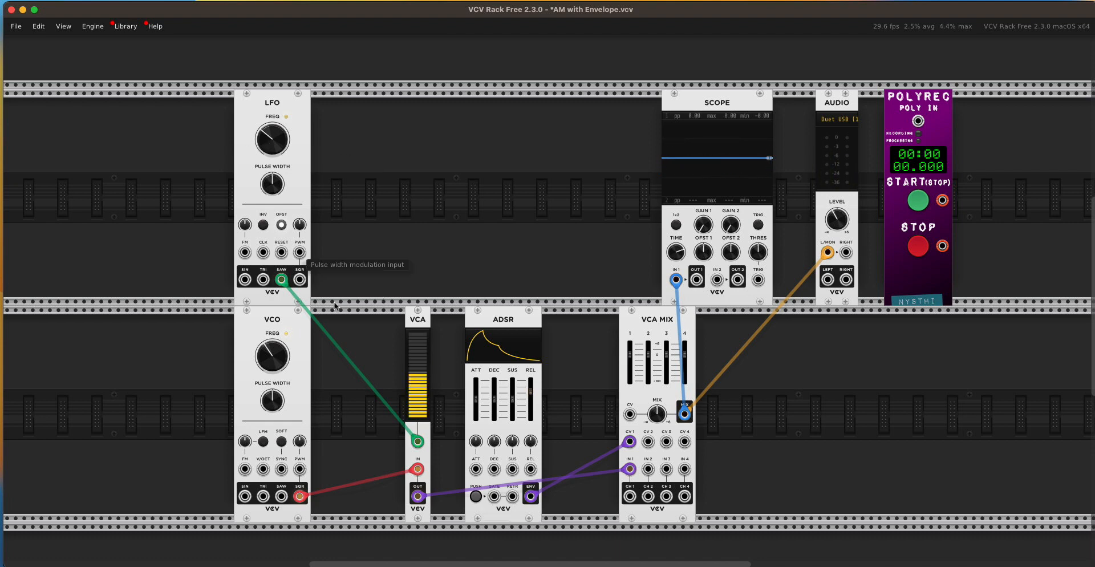
pyautogui.click(477, 496)
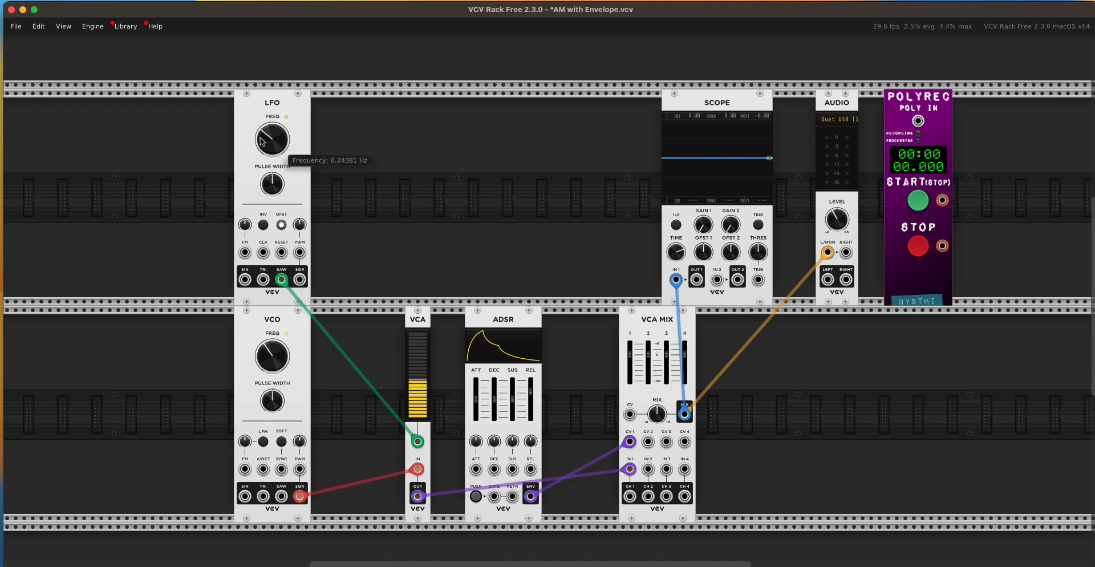
pyautogui.moveTo(268, 143); pyautogui.dragTo(268, 142)
pyautogui.click(478, 498)
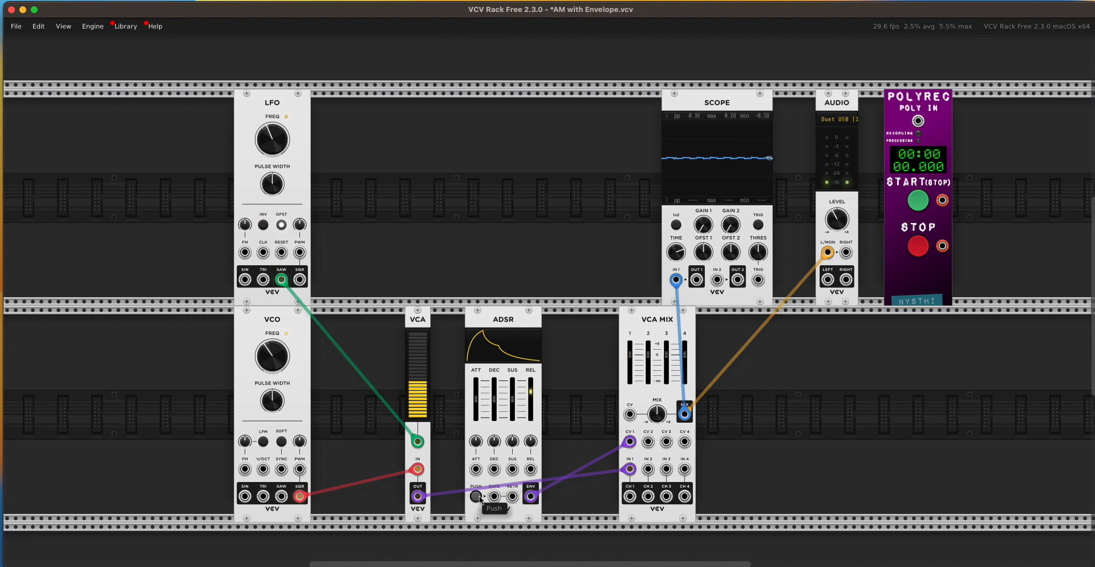
# - Lengthen the ADSR's release almost to its maximum and trigger the envelope three times
pyautogui.moveTo(532, 393); pyautogui.dragTo(532, 383)
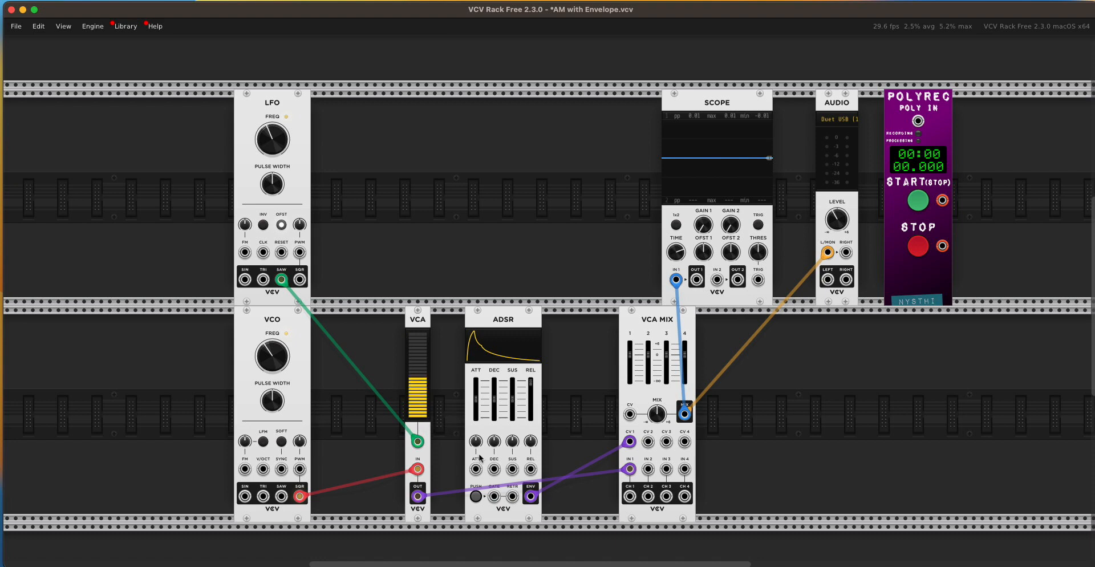
pyautogui.click(477, 497)
pyautogui.click(476, 497)
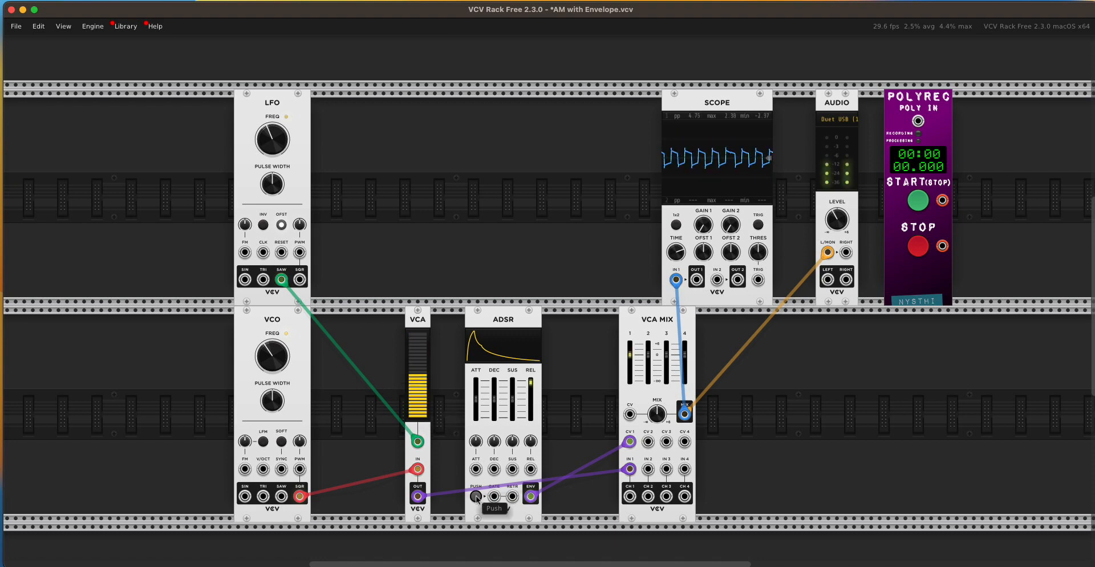
pyautogui.click(477, 496)
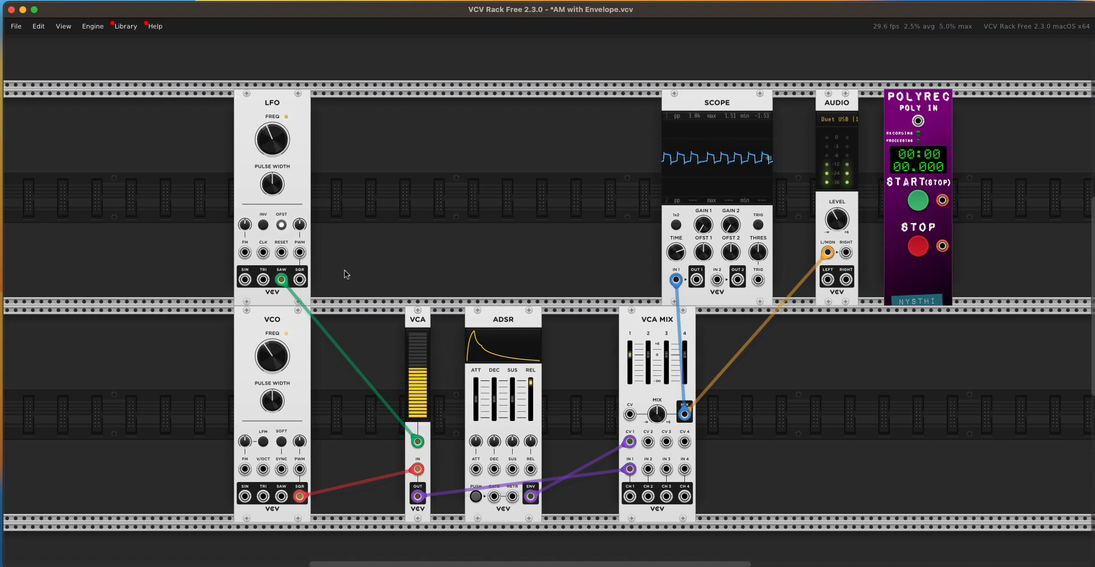
# - Raise the LFO frequency to about the middle of its range, shorten the ADSR's release somewhat and trigger the envelope
pyautogui.moveTo(277, 145)
pyautogui.moveTo(272, 139); pyautogui.dragTo(272, 133)
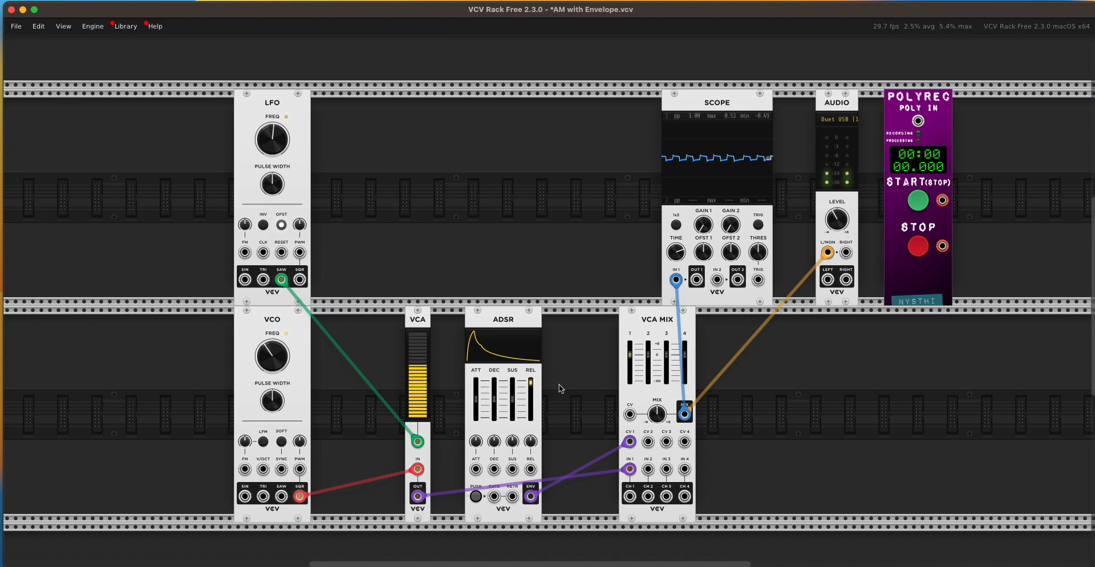
pyautogui.moveTo(530, 383); pyautogui.dragTo(530, 388)
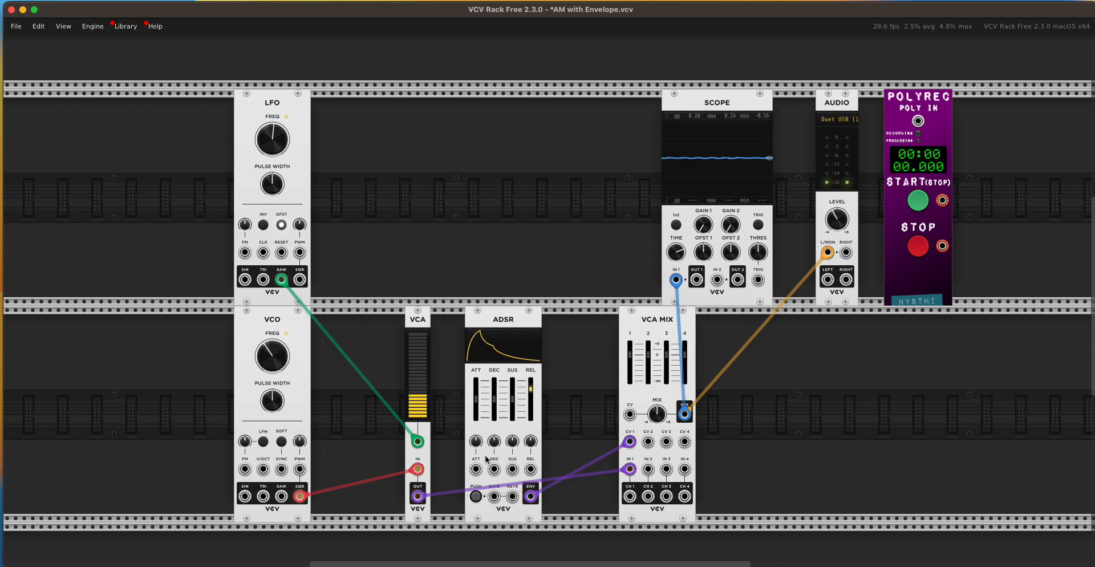
pyautogui.click(476, 498)
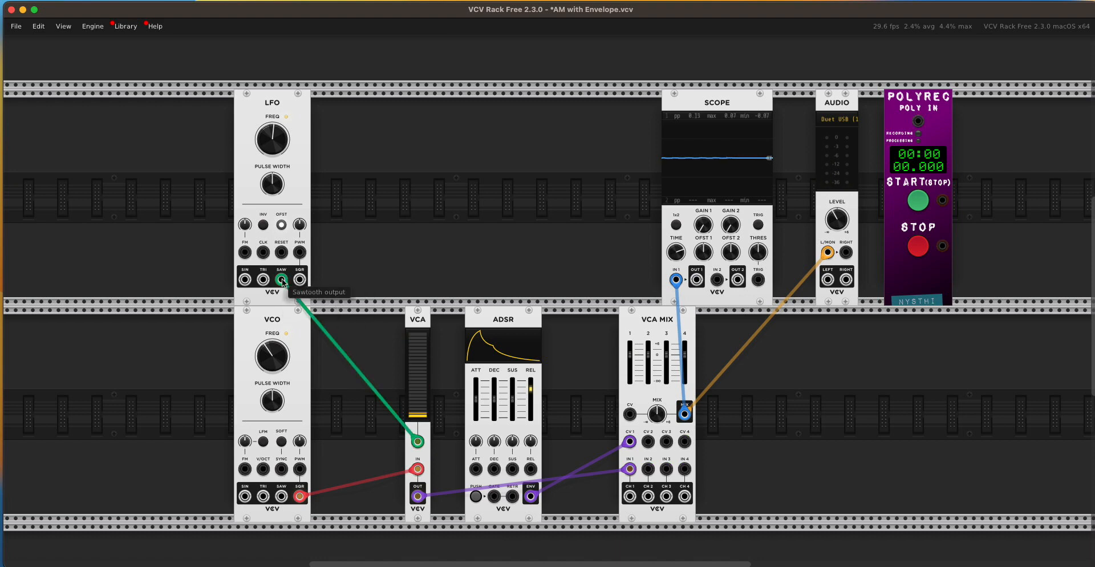
# - Move the VCA's CV cable to the LFO's square output and raise the LFO frequency slightly, triggering the envelope after each change
pyautogui.moveTo(281, 279); pyautogui.dragTo(299, 280)
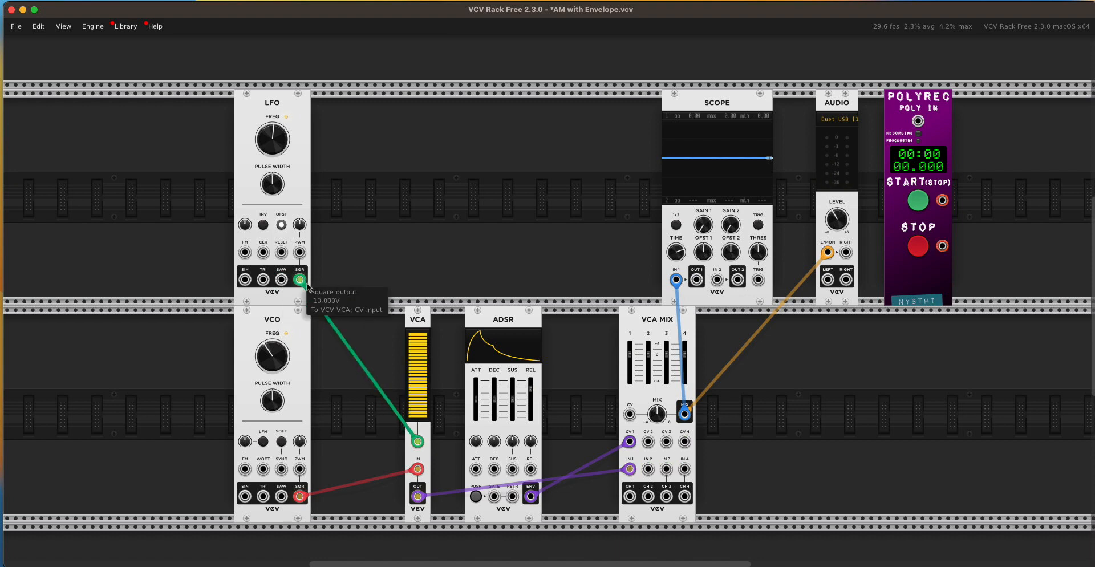
pyautogui.click(476, 496)
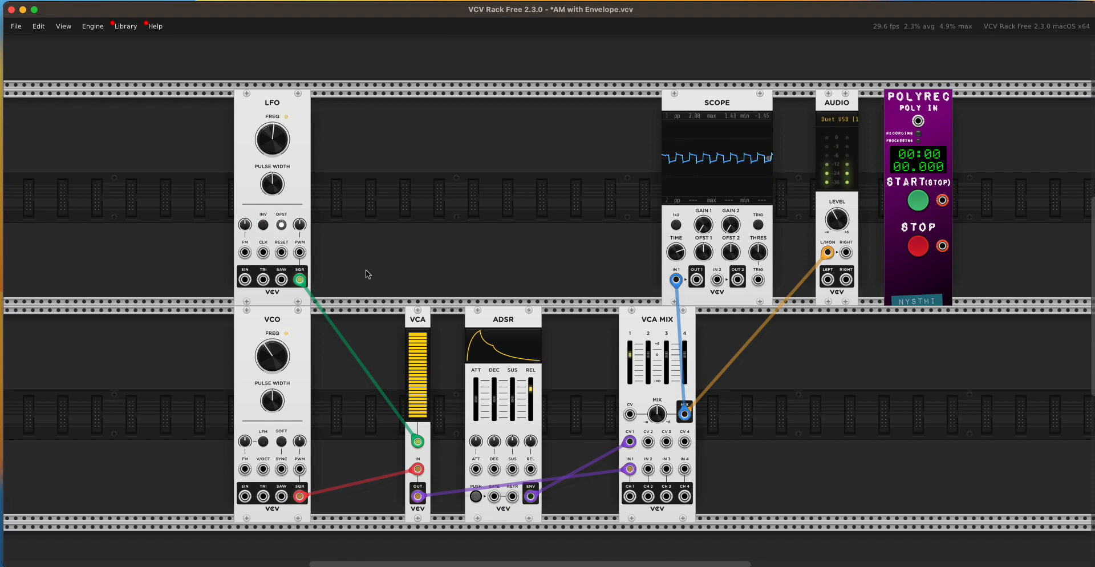
pyautogui.moveTo(272, 139); pyautogui.dragTo(272, 134)
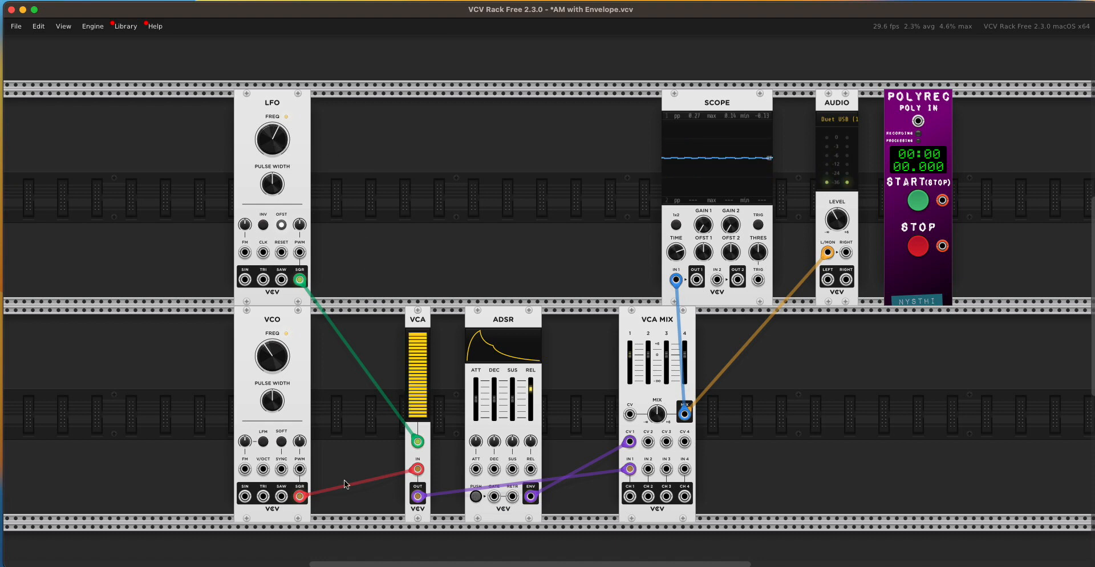
pyautogui.click(476, 496)
# - Shorten the ADSR's release to about 413 ms and trigger the envelope
pyautogui.moveTo(530, 441); pyautogui.dragTo(530, 437)
pyautogui.moveTo(530, 391); pyautogui.dragTo(530, 391)
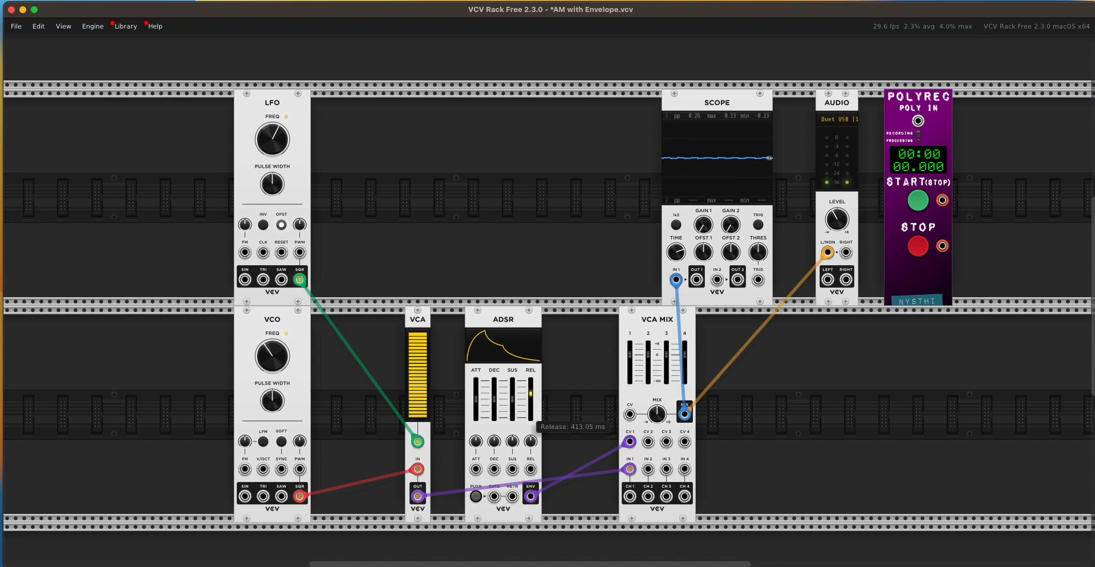
pyautogui.click(475, 496)
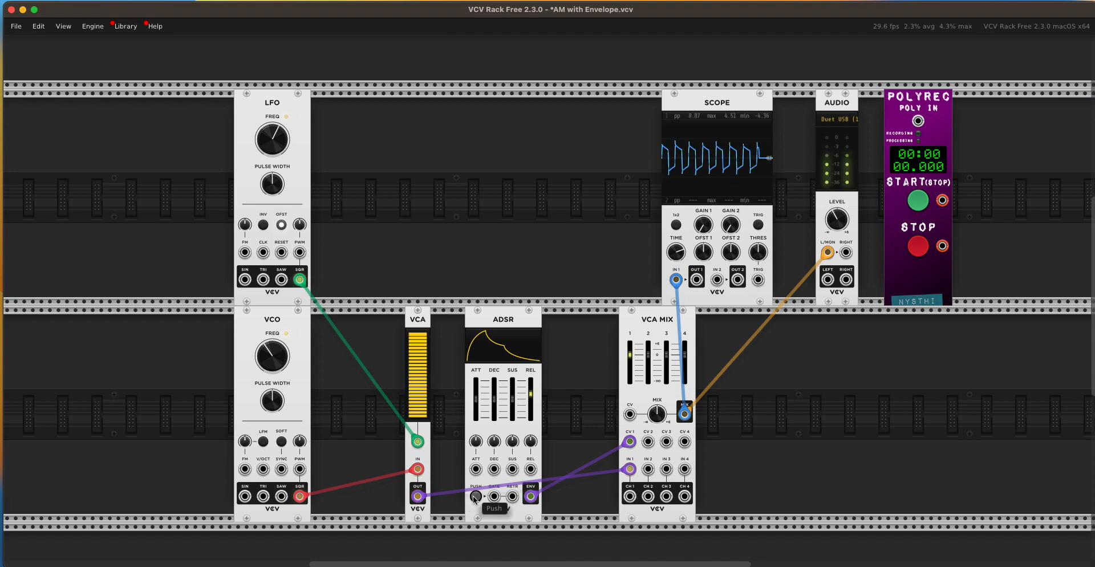
# - Raise the LFO frequency clearly and ease it back slightly, triggering the envelope repeatedly to test the square modulation
pyautogui.moveTo(271, 143); pyautogui.dragTo(272, 108)
pyautogui.click(477, 497)
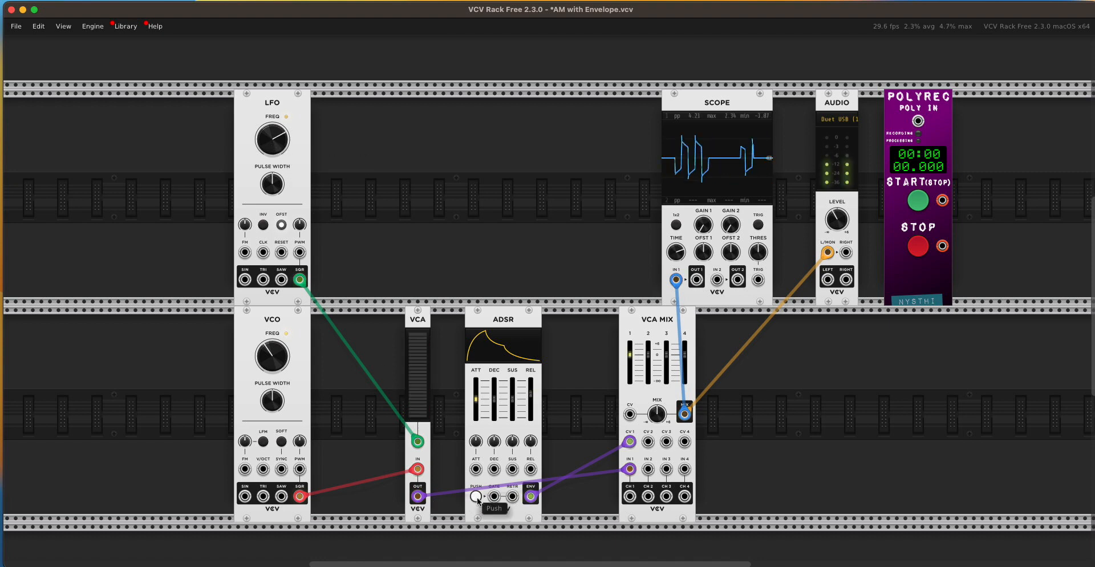
pyautogui.click(476, 497)
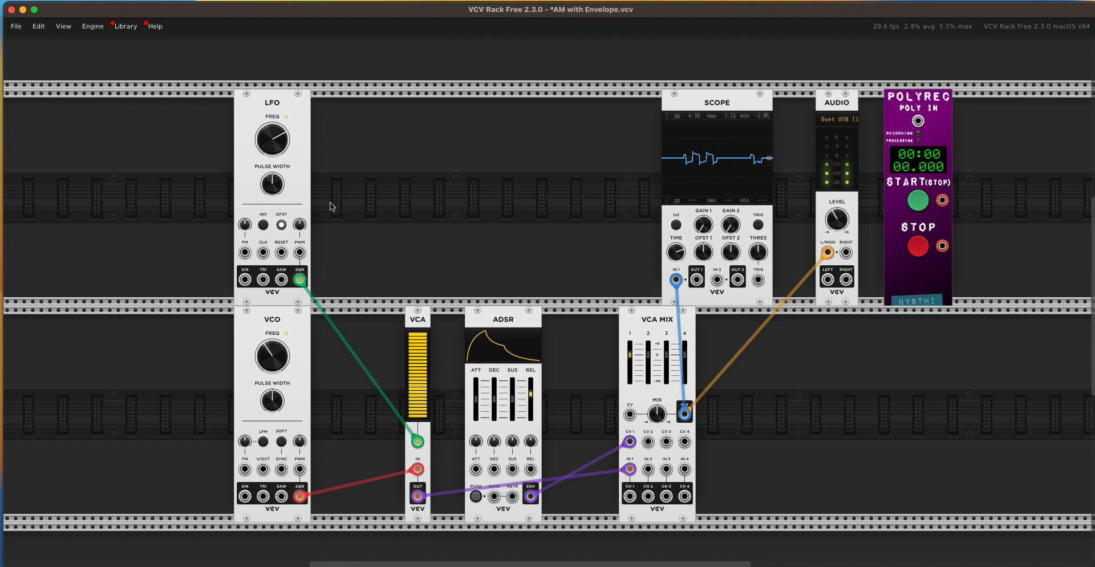
pyautogui.click(477, 497)
pyautogui.click(476, 498)
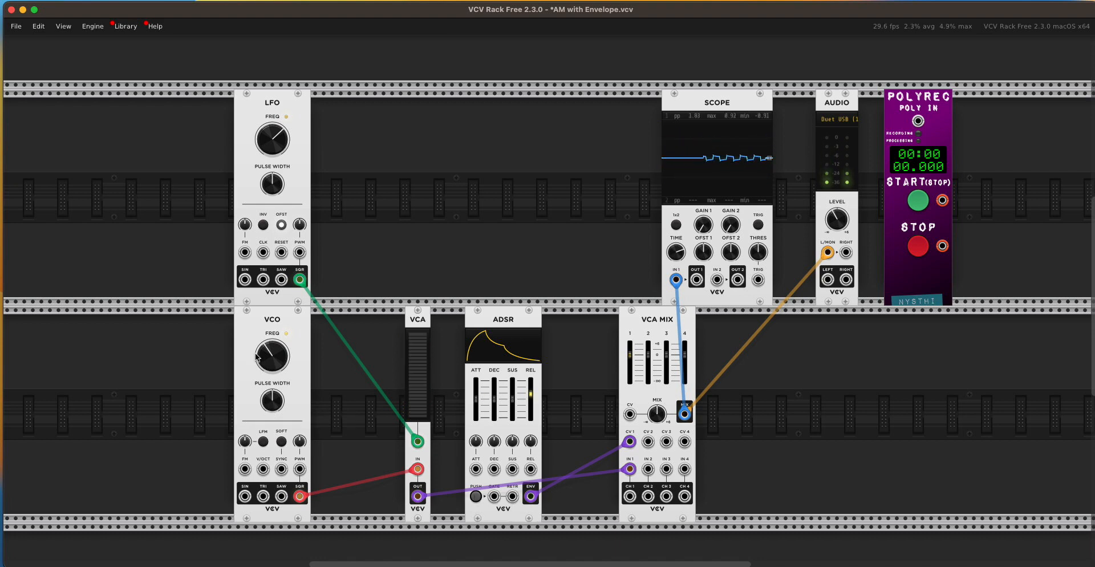
# - Lower the VCO frequency and repatch the VCA input to the VCO's triangle output, testing with manual envelope triggers
pyautogui.click(476, 497)
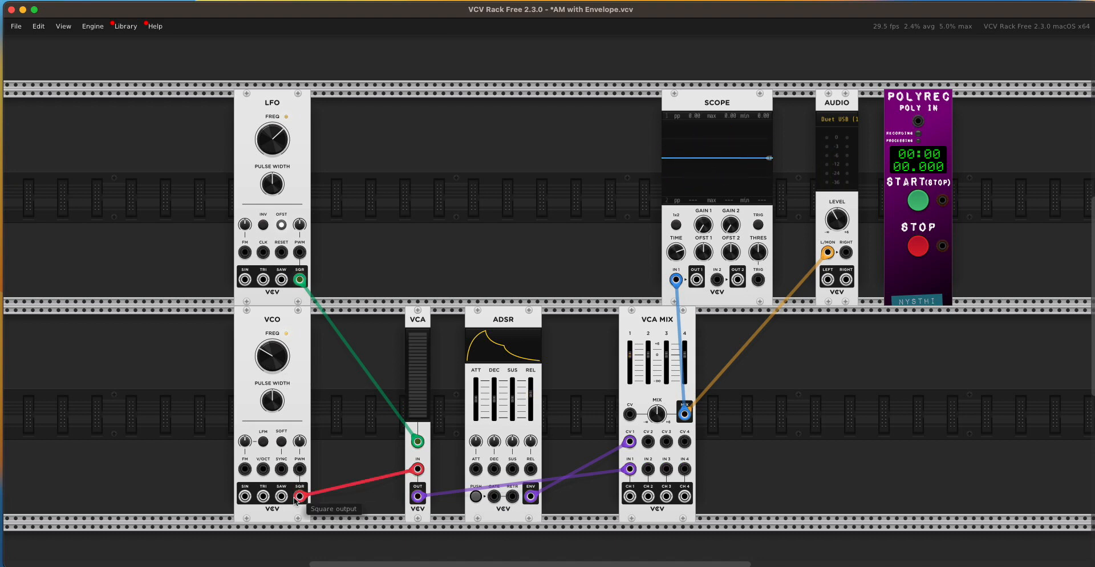
pyautogui.moveTo(300, 496); pyautogui.dragTo(263, 496)
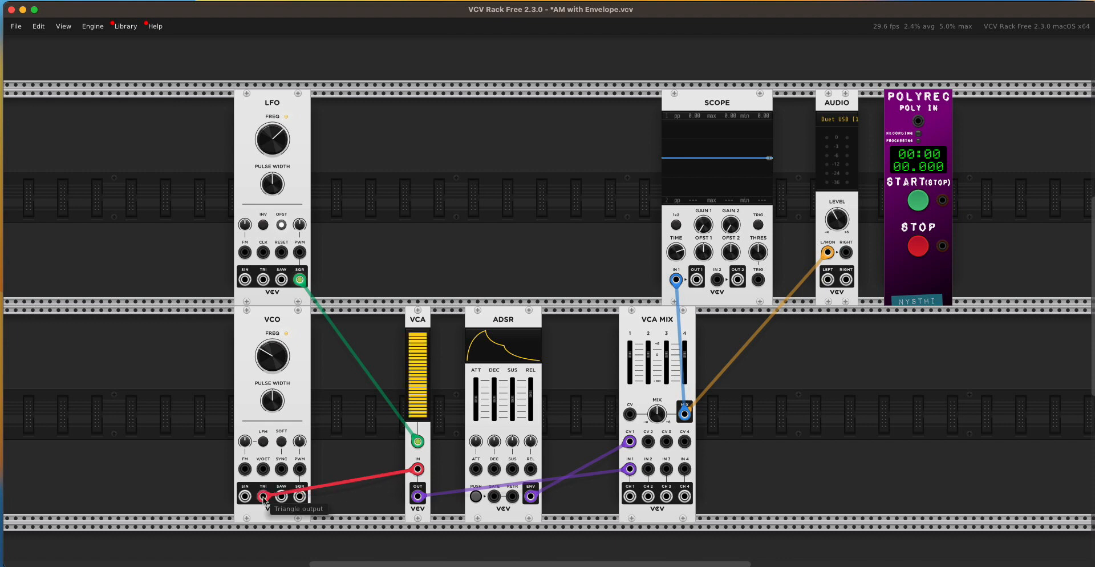
pyautogui.click(476, 496)
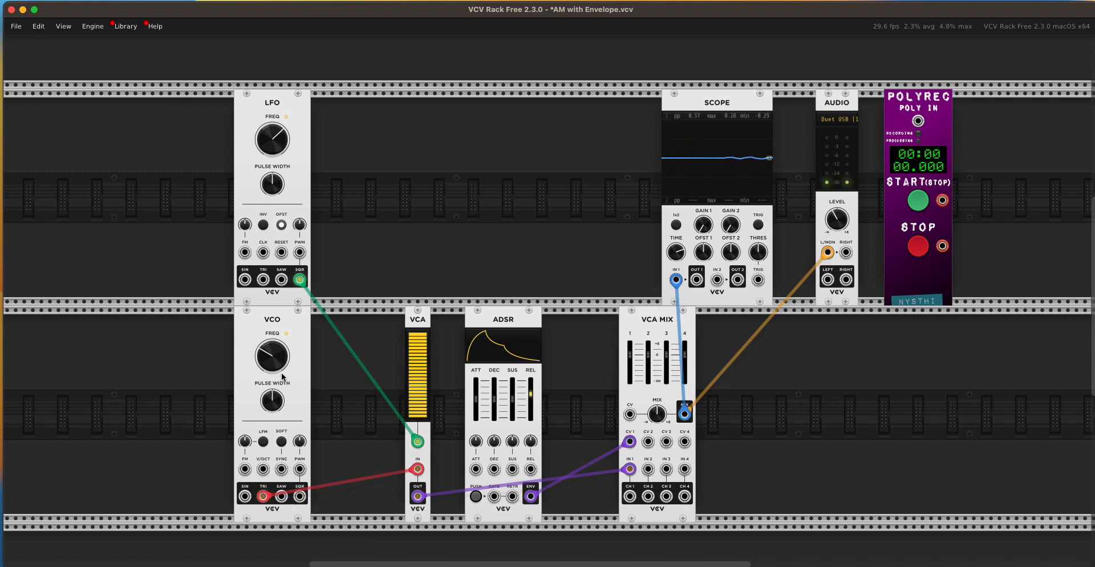
# - Raise the VCO frequency to about 436 Hz and trigger the envelope several times to test the pitch
pyautogui.moveTo(284, 363)
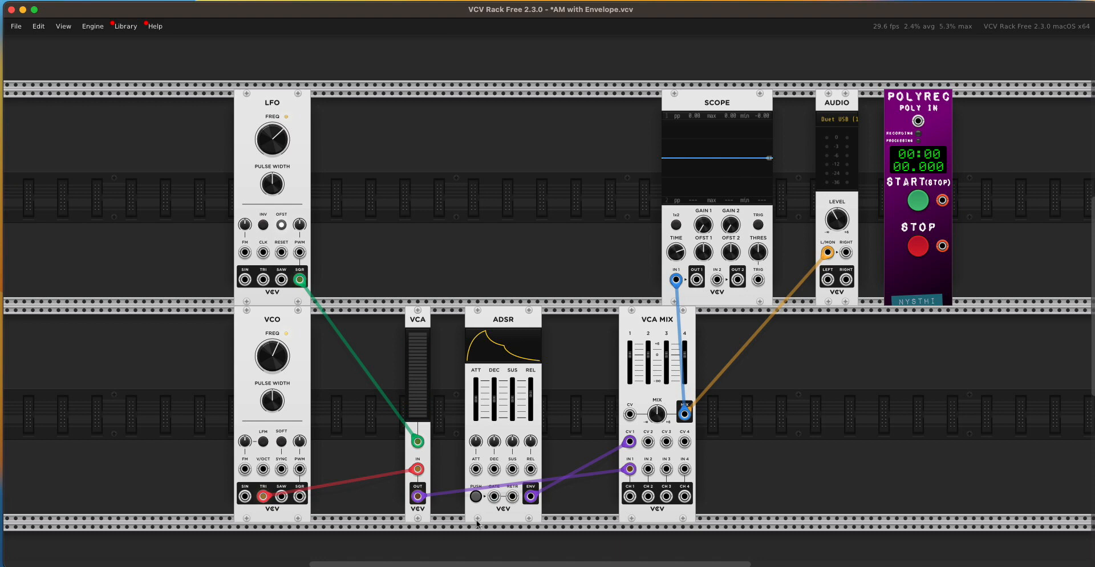
pyautogui.click(477, 496)
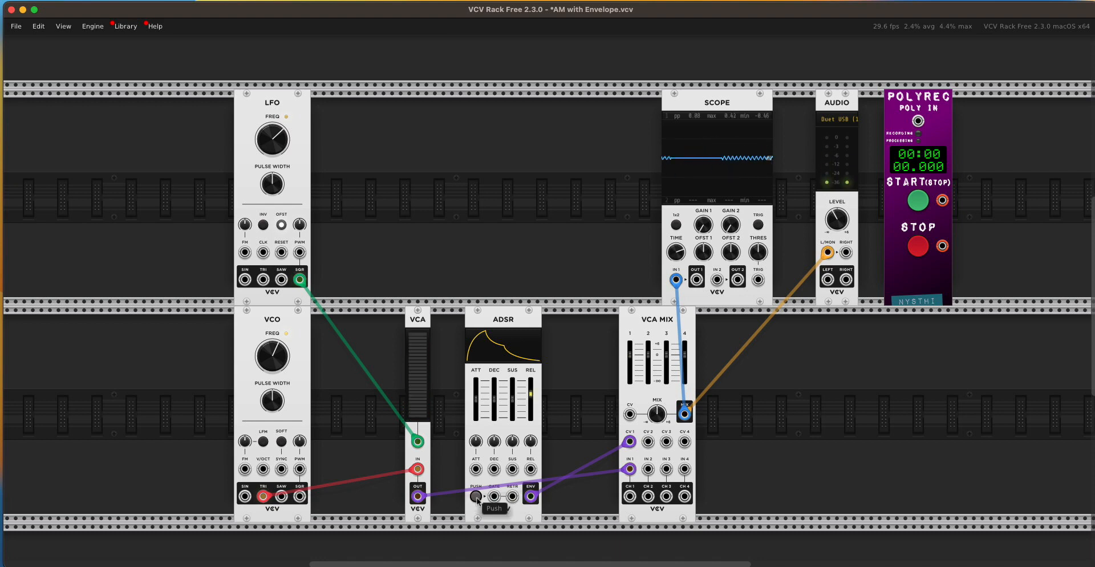
pyautogui.click(476, 496)
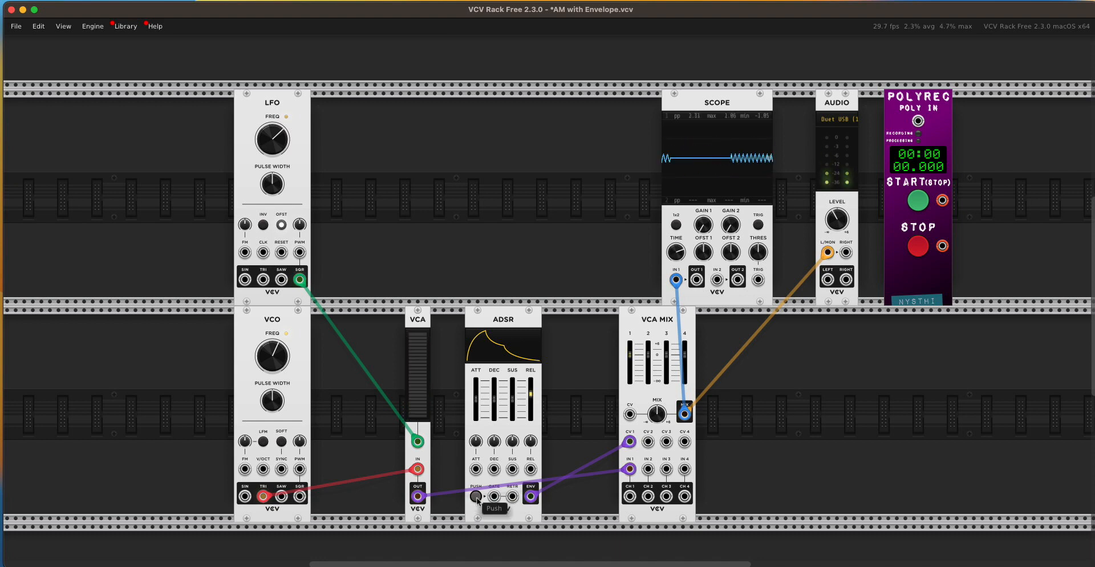
pyautogui.click(476, 496)
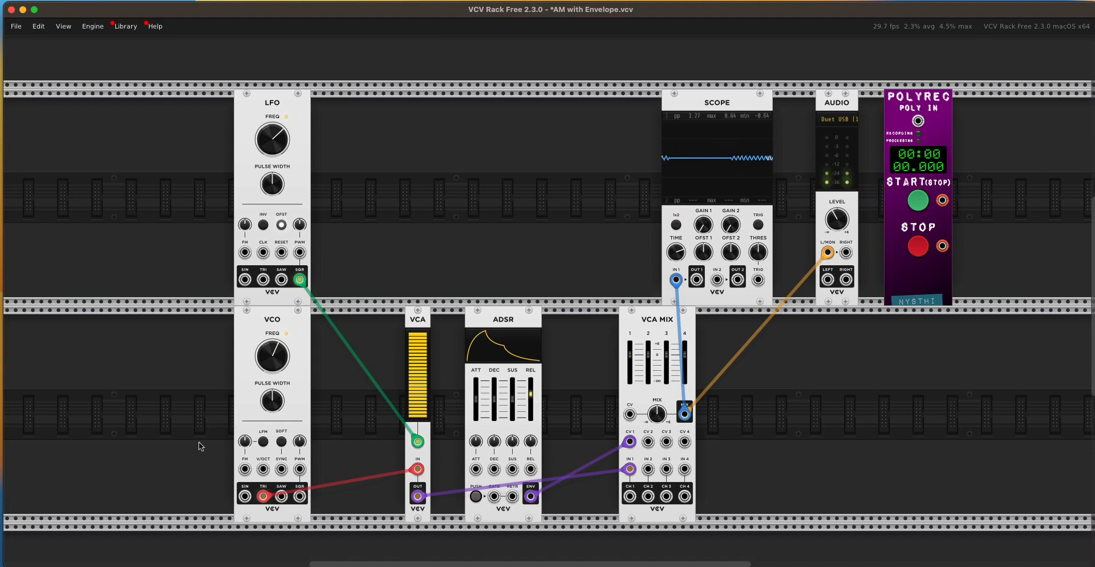
# - Check the VCO frequency and trigger the envelope repeatedly to test how the square LFO gates the triangle tone
pyautogui.moveTo(277, 358)
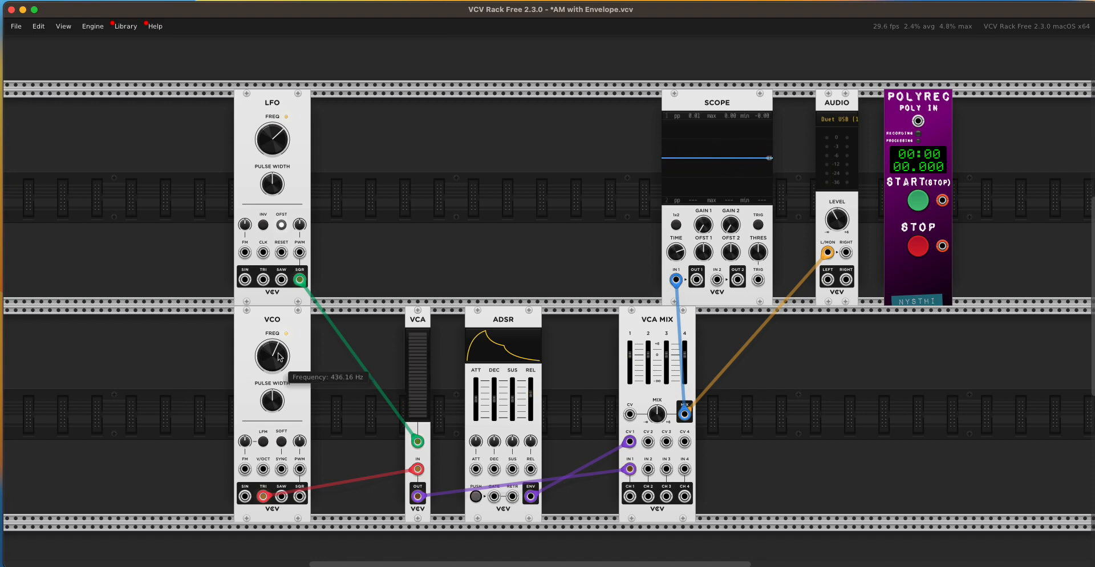
pyautogui.click(478, 496)
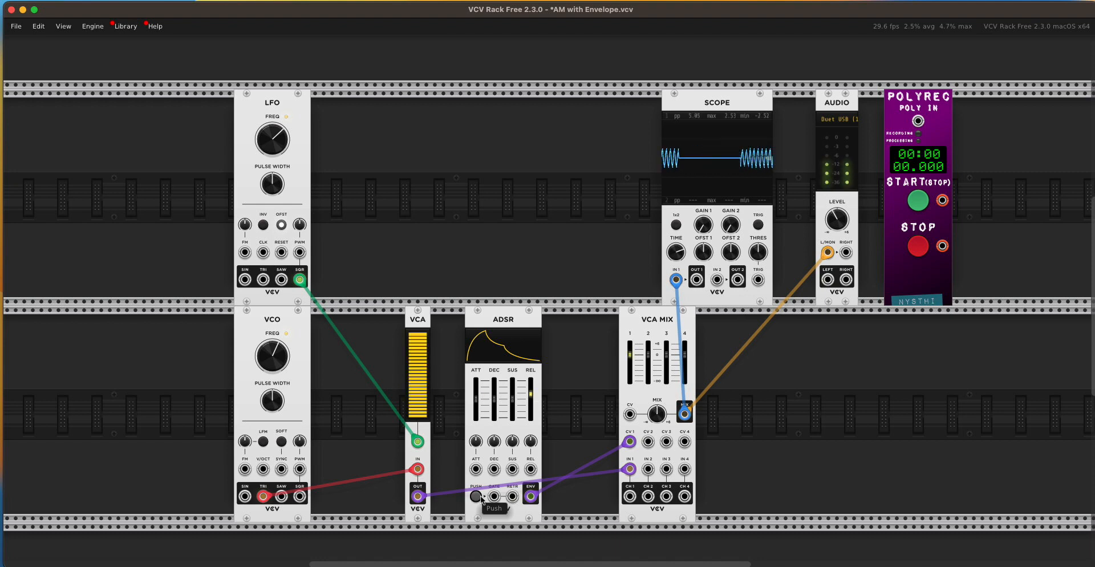
pyautogui.click(477, 496)
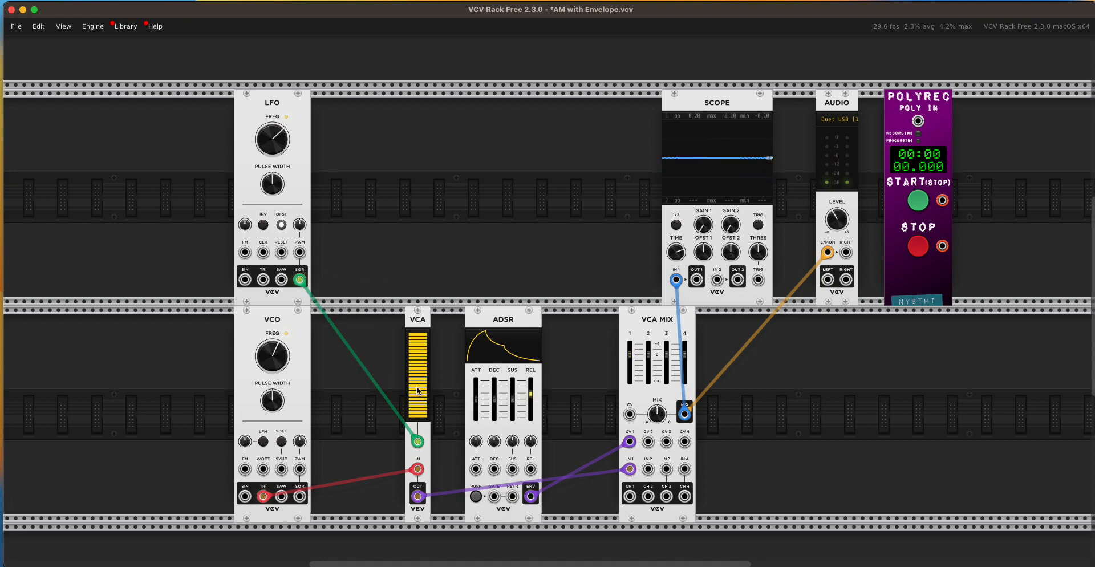
pyautogui.click(477, 498)
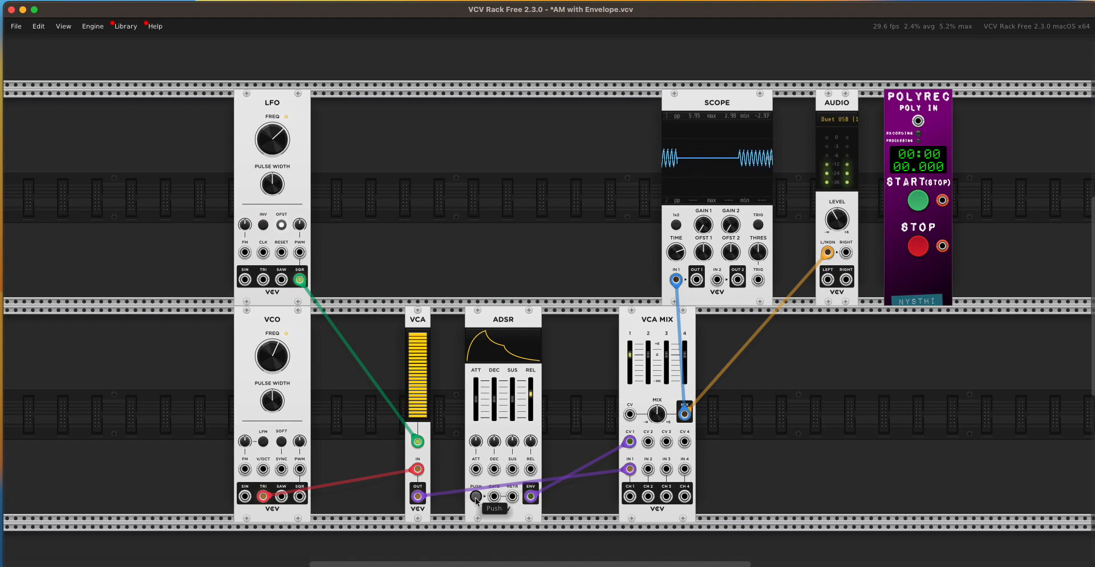
pyautogui.click(477, 497)
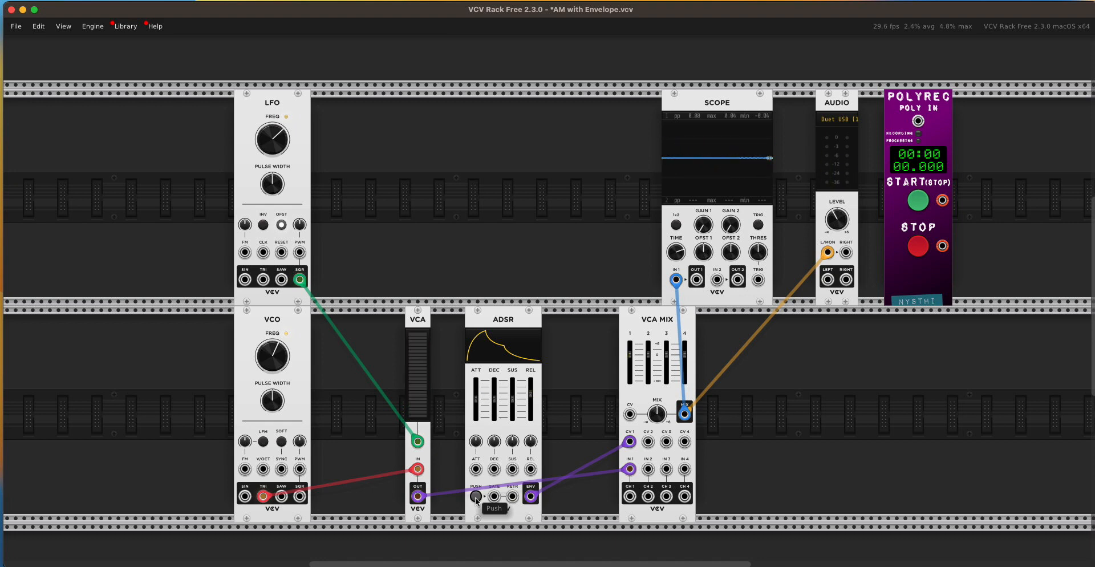
pyautogui.click(476, 497)
pyautogui.click(477, 497)
pyautogui.click(477, 497)
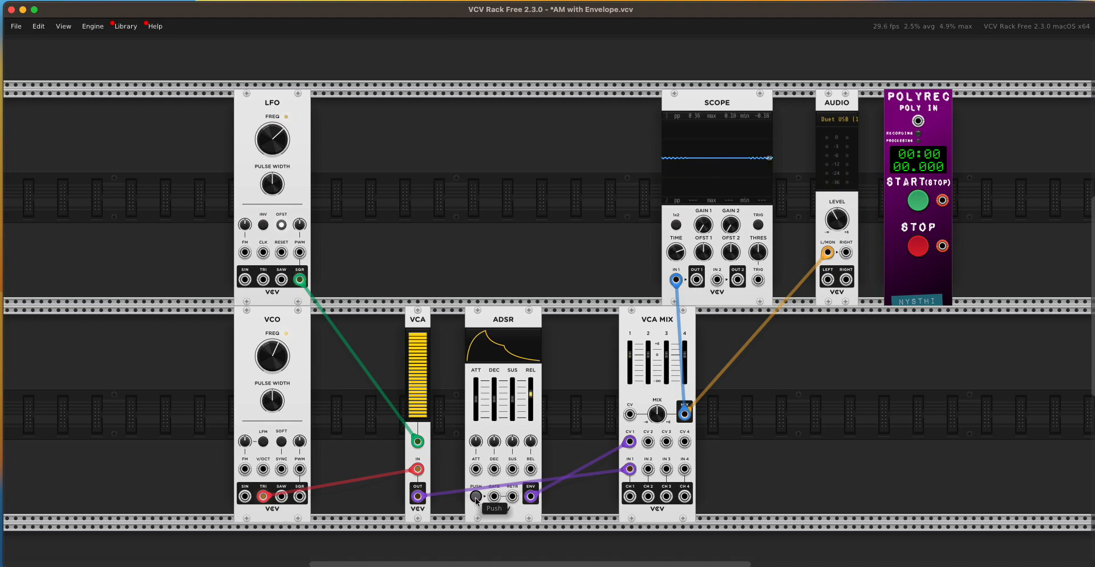
pyautogui.click(476, 497)
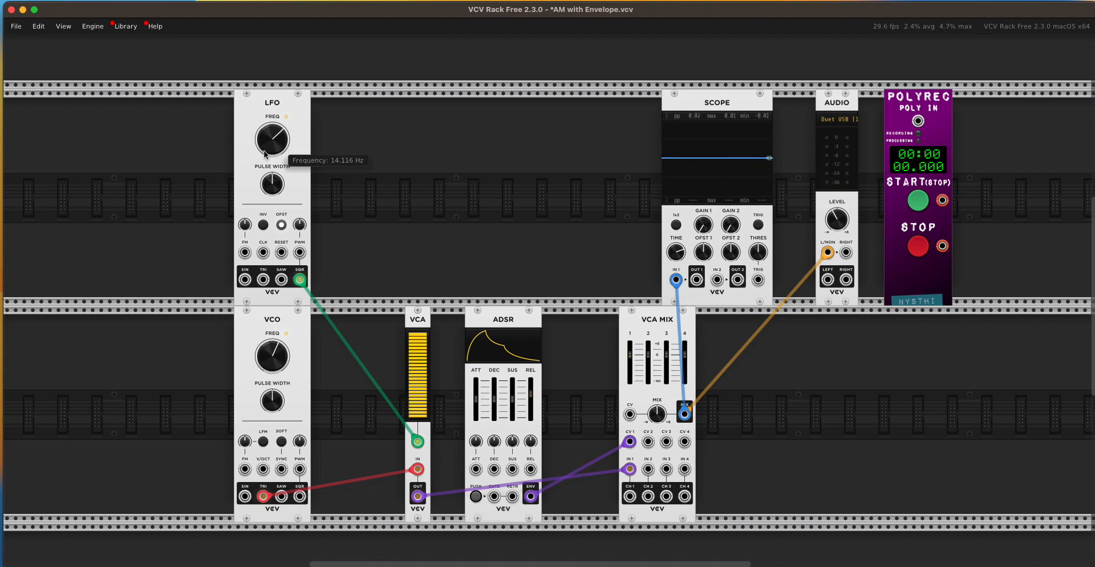
# - Lower the LFO frequency strongly and ease it back up to about 0.93 Hz, triggering the envelope after each change
pyautogui.moveTo(270, 146); pyautogui.dragTo(271, 165)
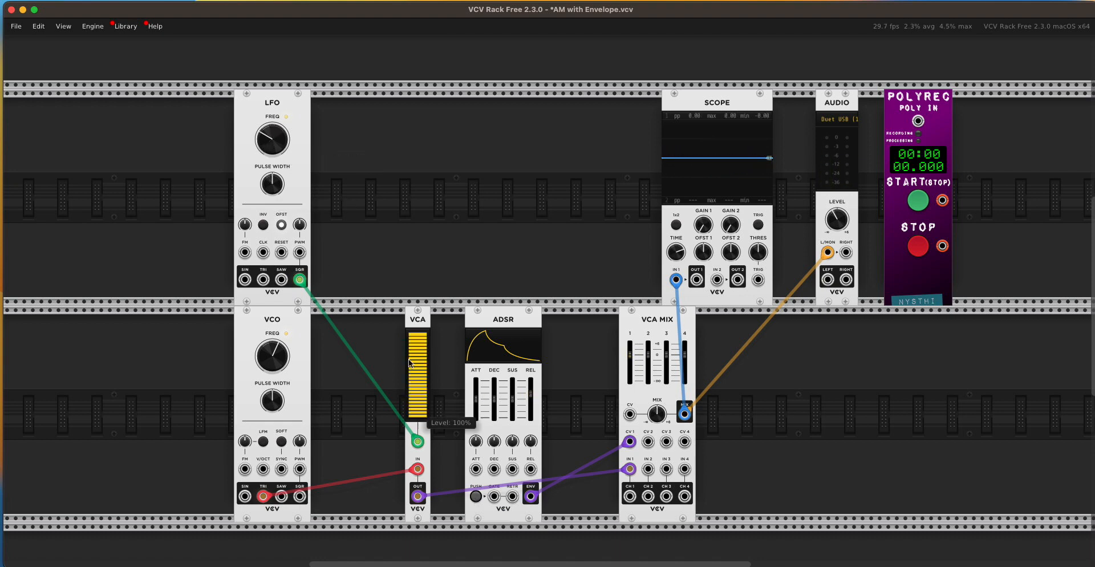
pyautogui.click(476, 496)
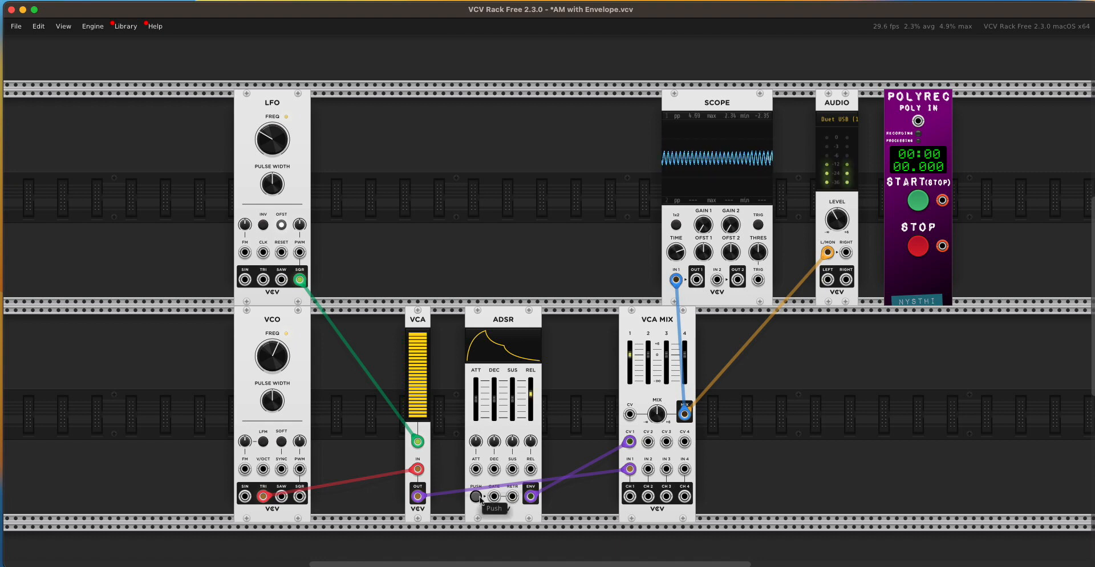
pyautogui.click(479, 498)
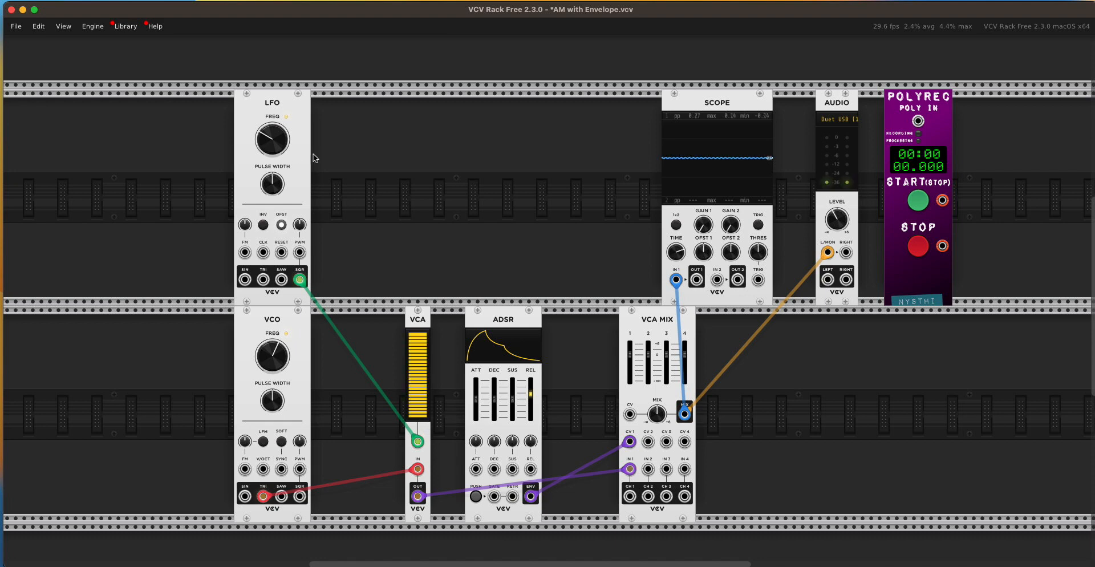
pyautogui.moveTo(269, 149)
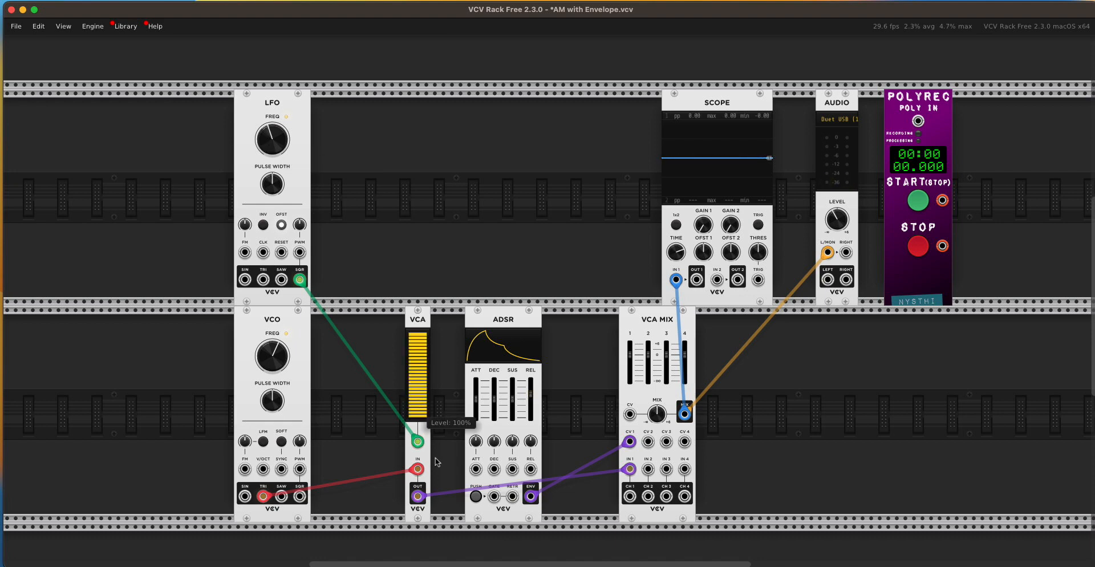
pyautogui.click(476, 496)
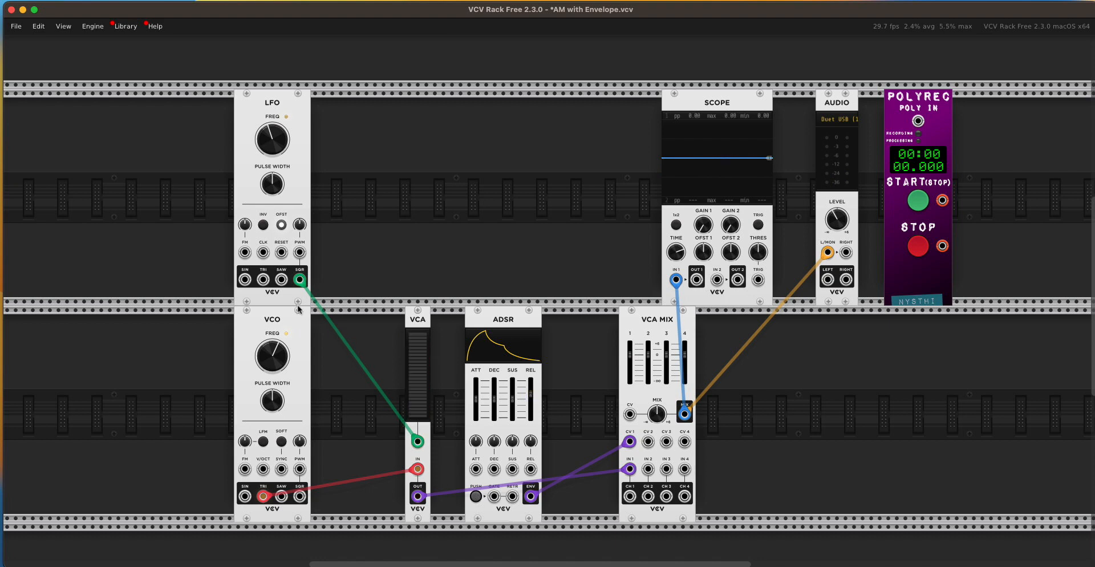
# - Move the VCA's CV cable to the LFO's triangle output and raise the LFO frequency, triggering the envelope after each change
pyautogui.moveTo(300, 280); pyautogui.dragTo(263, 280)
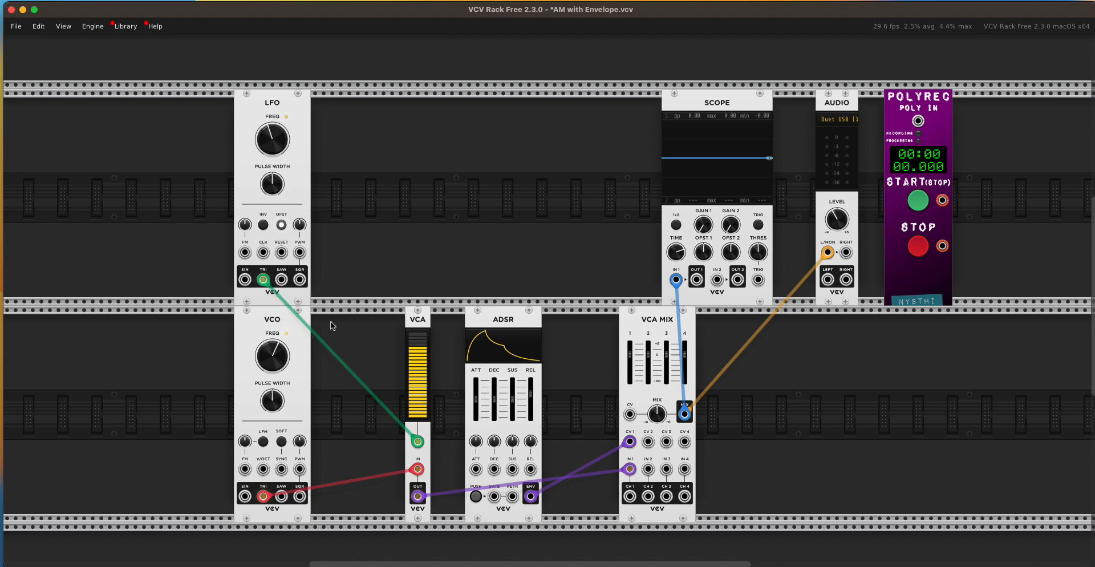
pyautogui.click(473, 500)
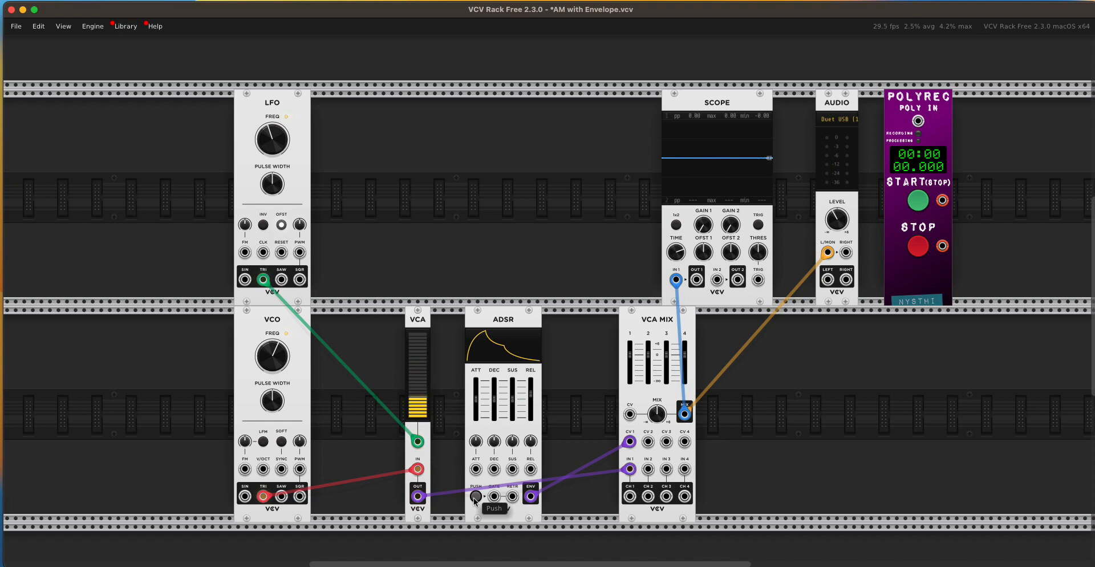
pyautogui.moveTo(274, 149)
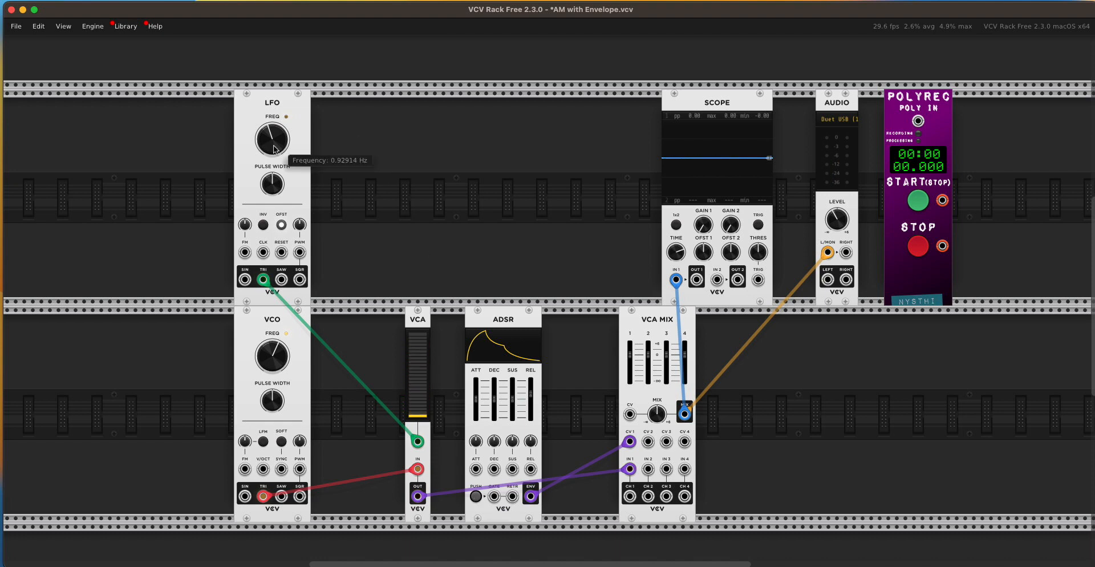
pyautogui.click(475, 496)
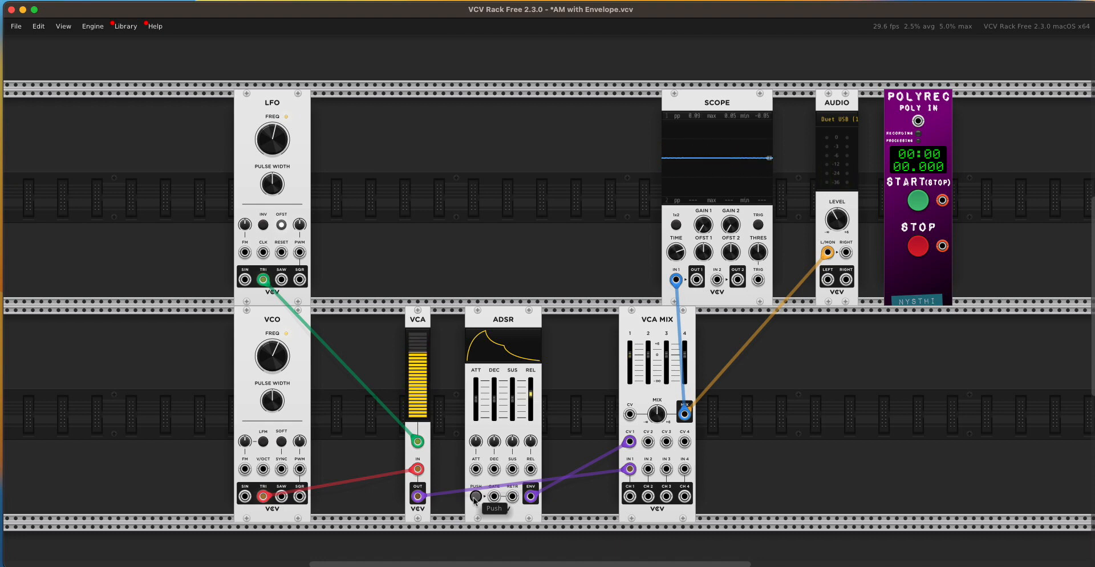
pyautogui.click(475, 496)
pyautogui.click(475, 496)
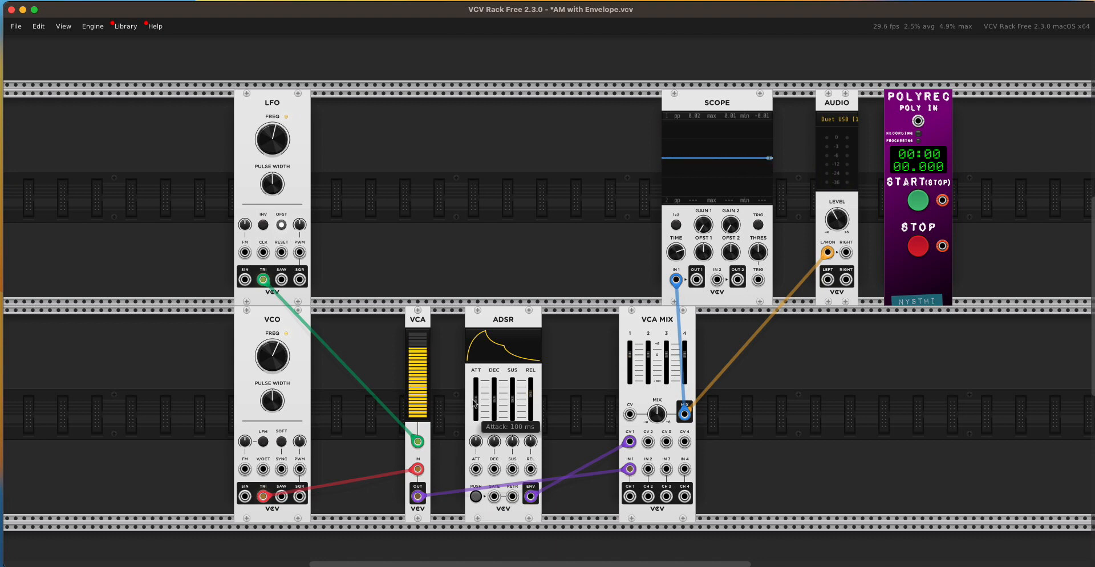
# - Lengthen the ADSR's attack and raise its sustain to 81%, triggering the envelope after each change
pyautogui.moveTo(476, 396); pyautogui.dragTo(475, 390)
pyautogui.click(477, 496)
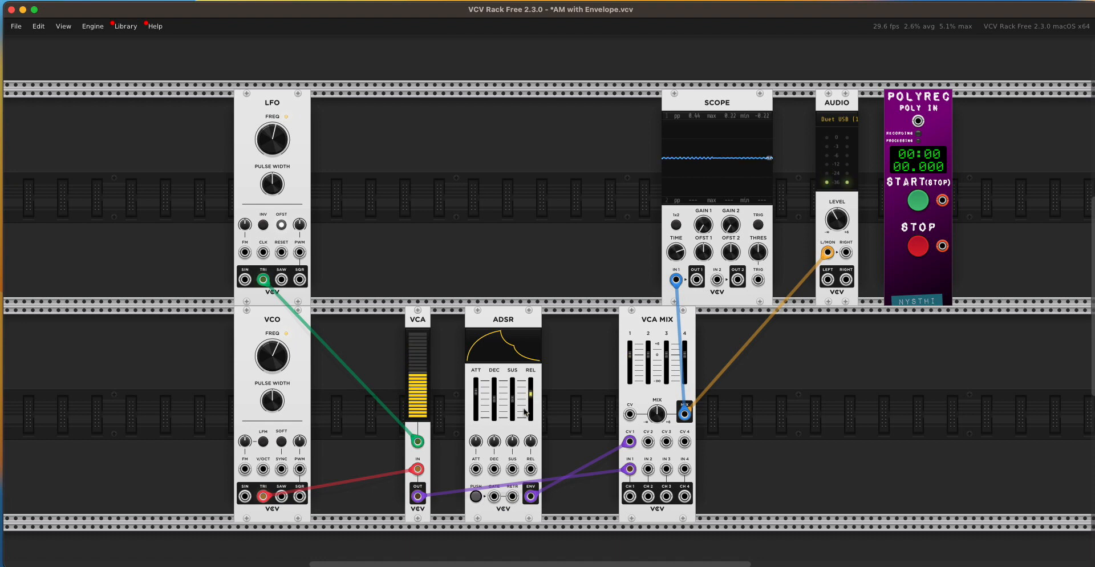
pyautogui.moveTo(512, 398); pyautogui.dragTo(513, 395)
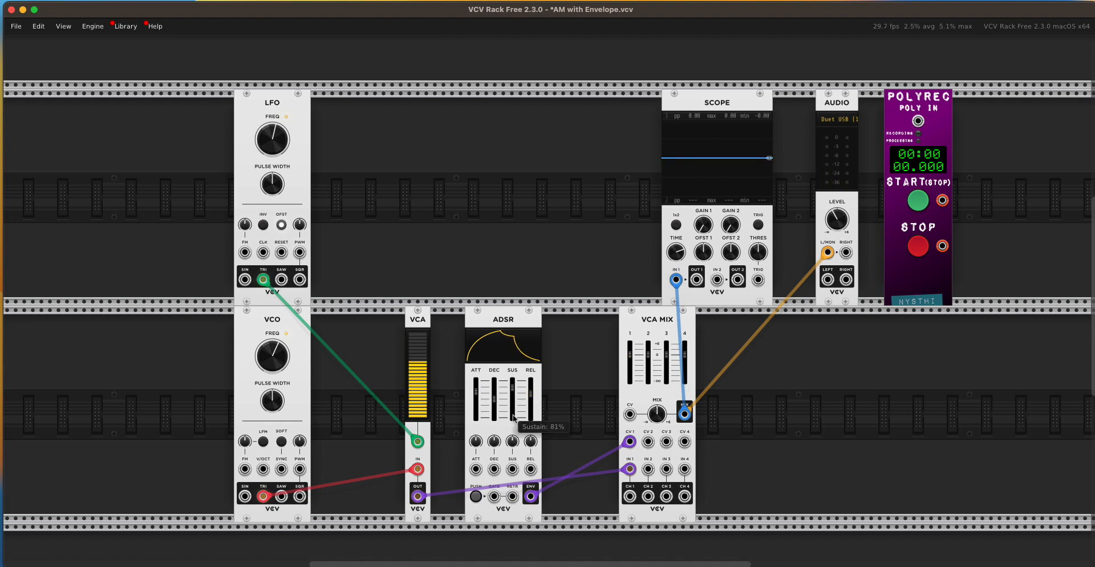
pyautogui.click(476, 496)
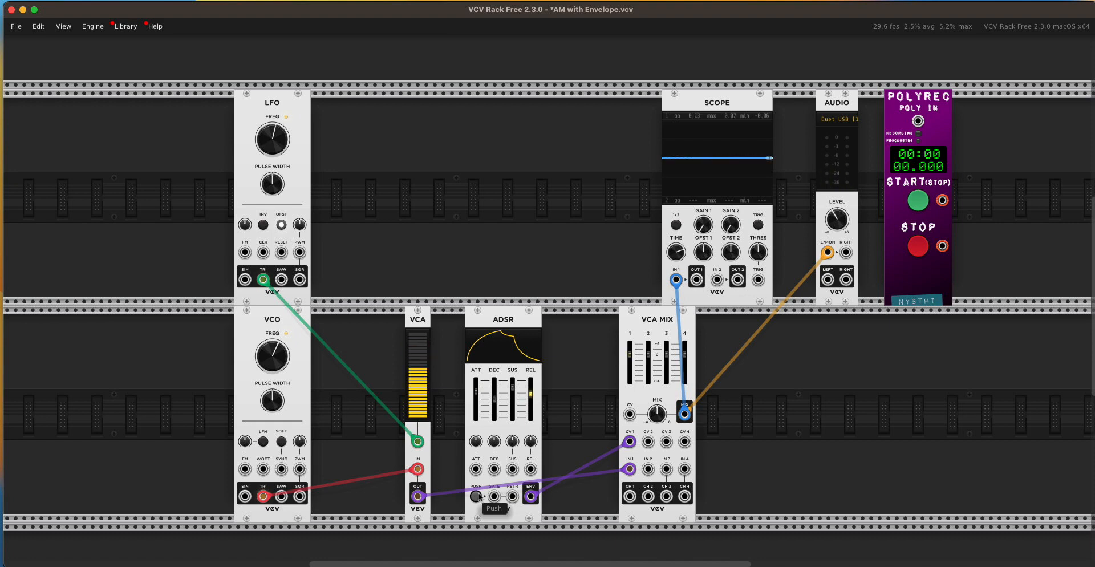
pyautogui.click(476, 496)
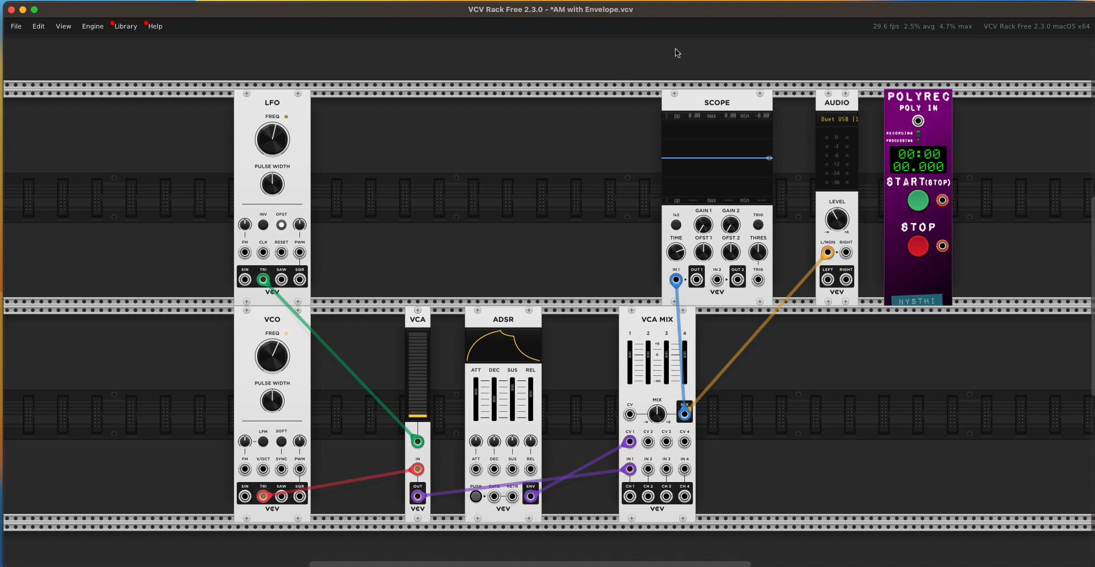
pyautogui.click(756, 0)
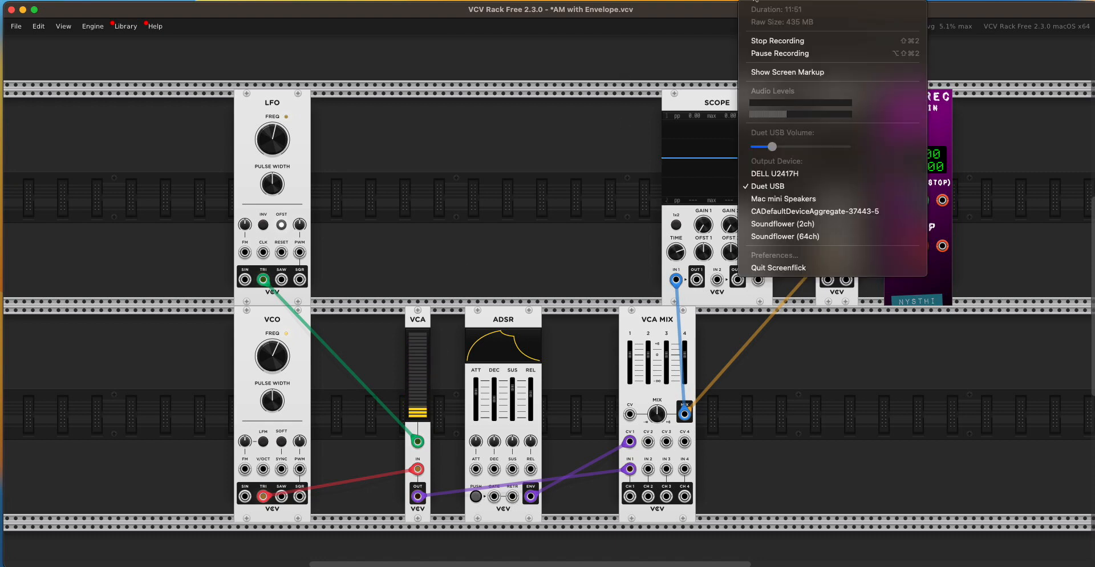